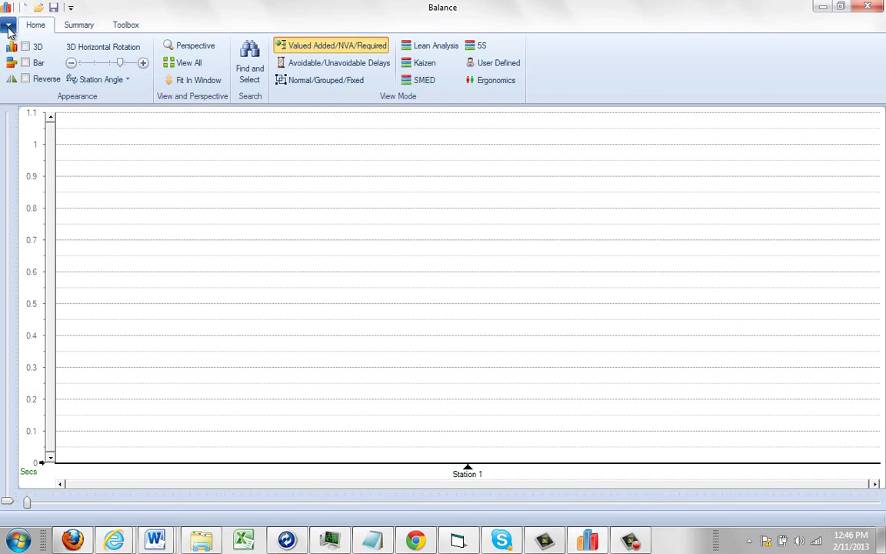
In Balance's default settings, start a new work-instructions template with prefix ACSB
{"action": "left_click", "coordinate": [9, 27]}
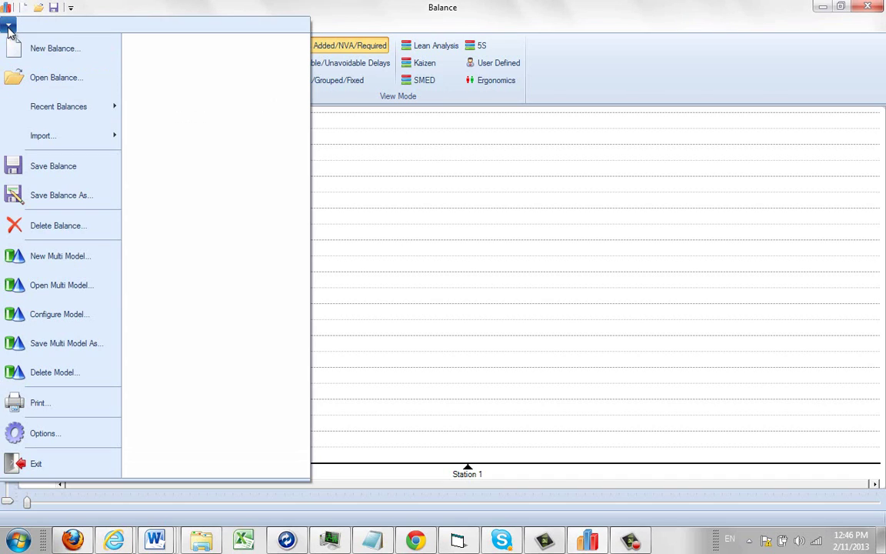
{"action": "left_click", "coordinate": [50, 435]}
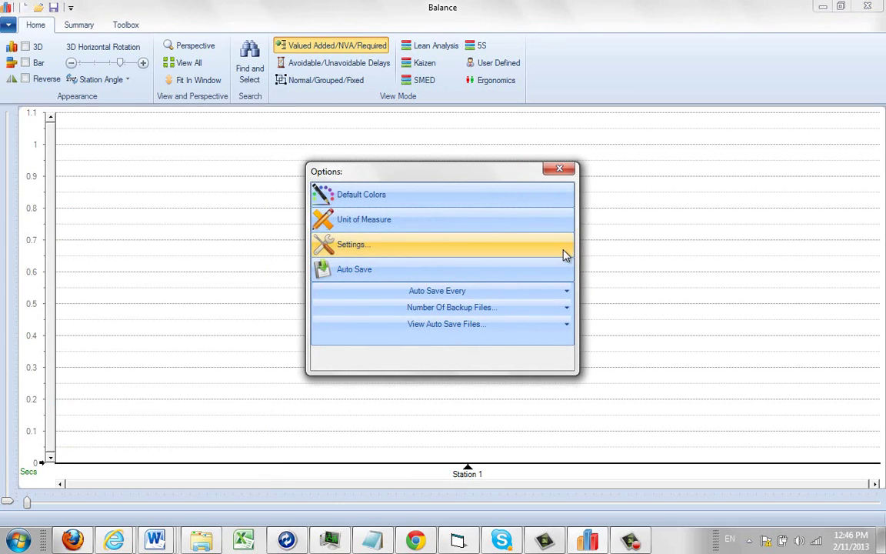
{"action": "left_click", "coordinate": [566, 253]}
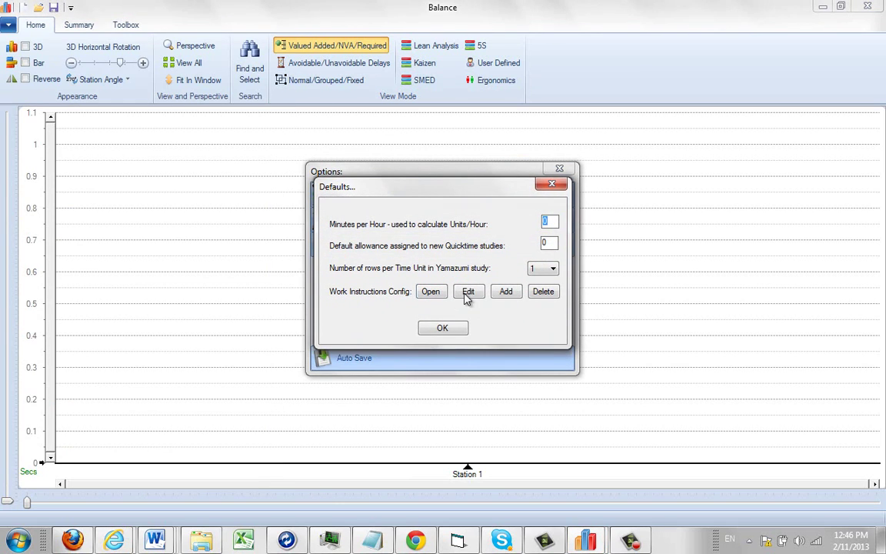
{"action": "left_click", "coordinate": [509, 294]}
{"action": "type", "text": "ACSB"}
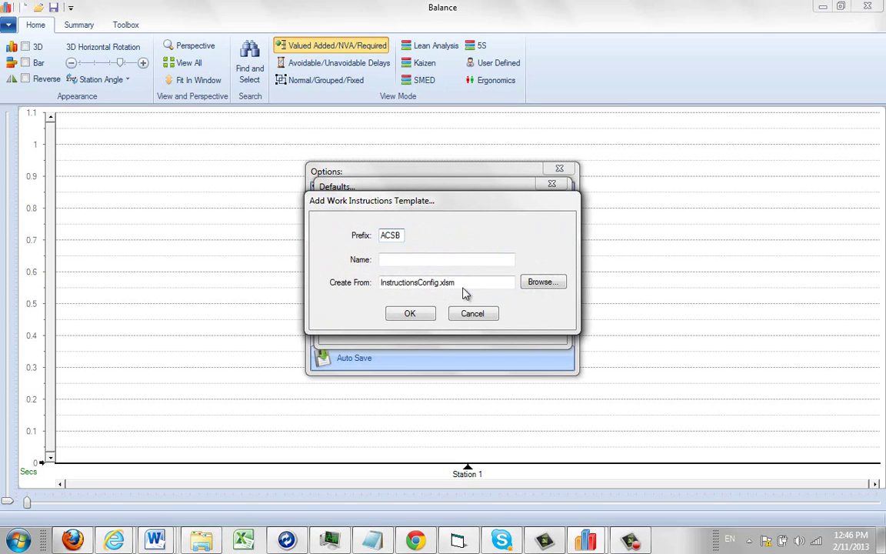
Base the template on JBS-InstructionsConfig.xlsm and name it 'ACS Breakdown Sheet'
{"action": "left_click", "coordinate": [539, 286]}
{"action": "left_click", "coordinate": [470, 318]}
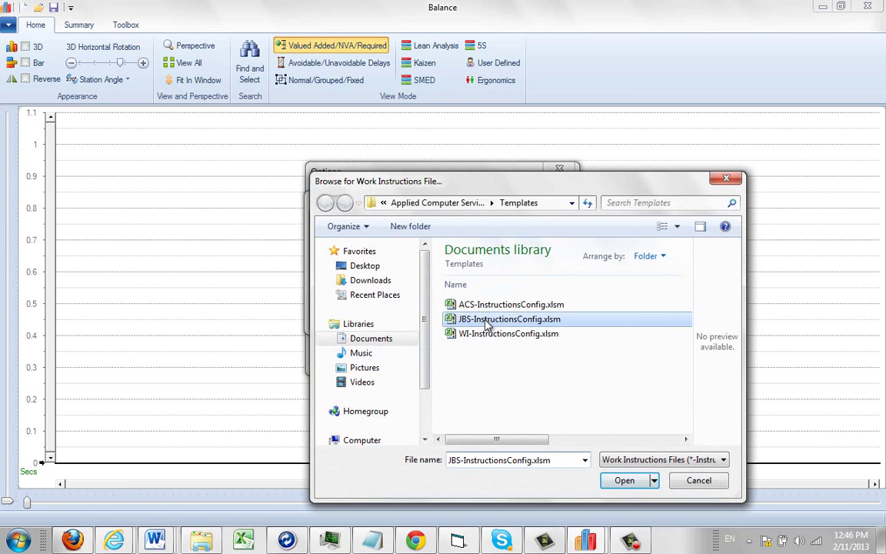
{"action": "left_click", "coordinate": [627, 483]}
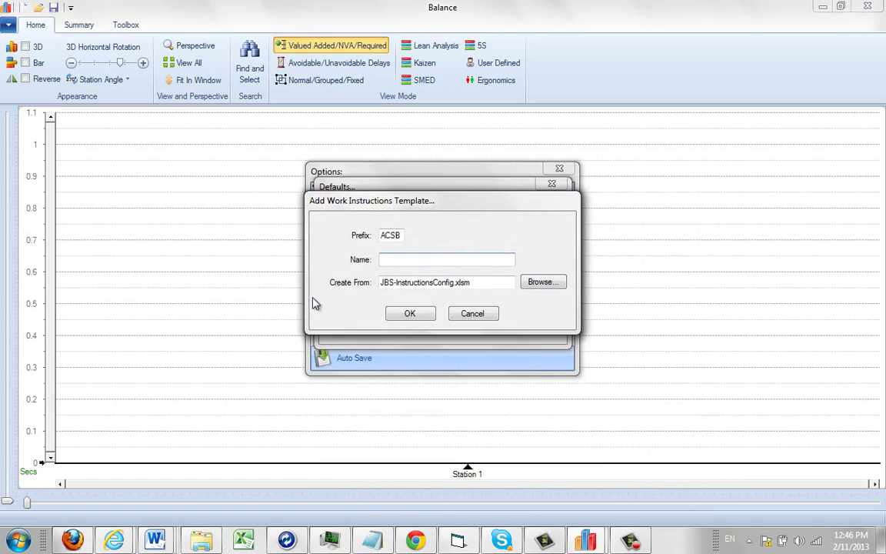
{"action": "type", "text": "ACS Breakdown Sheet"}
Create the ACSB template in Excel and delete everything on the Template sheet
{"action": "left_click", "coordinate": [412, 311]}
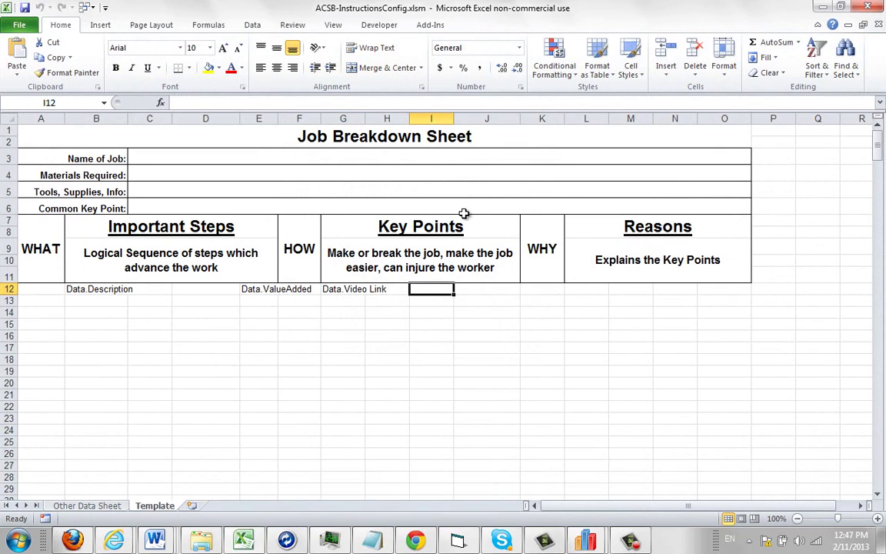
{"action": "left_click", "coordinate": [7, 117]}
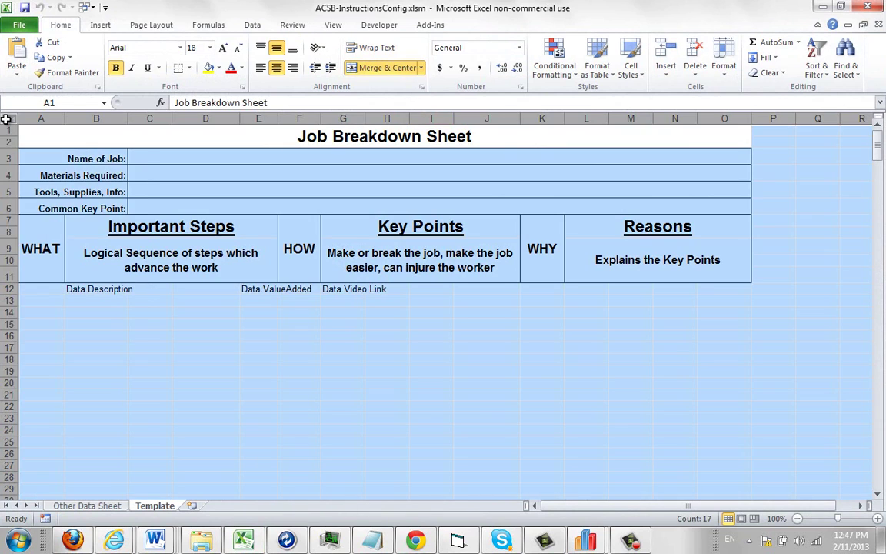
{"action": "right_click", "coordinate": [10, 122]}
{"action": "left_click", "coordinate": [42, 225]}
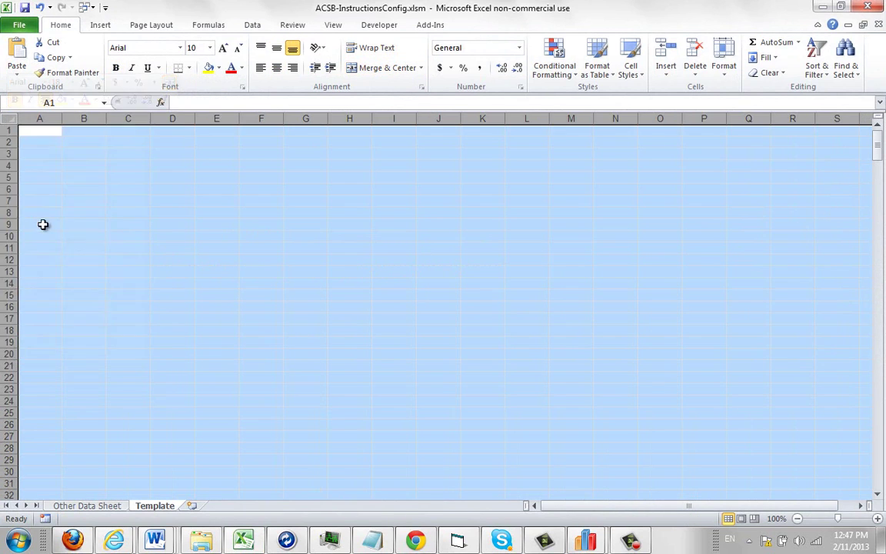
{"action": "left_click_drag", "start_coordinate": [347, 342], "coordinate": [347, 336]}
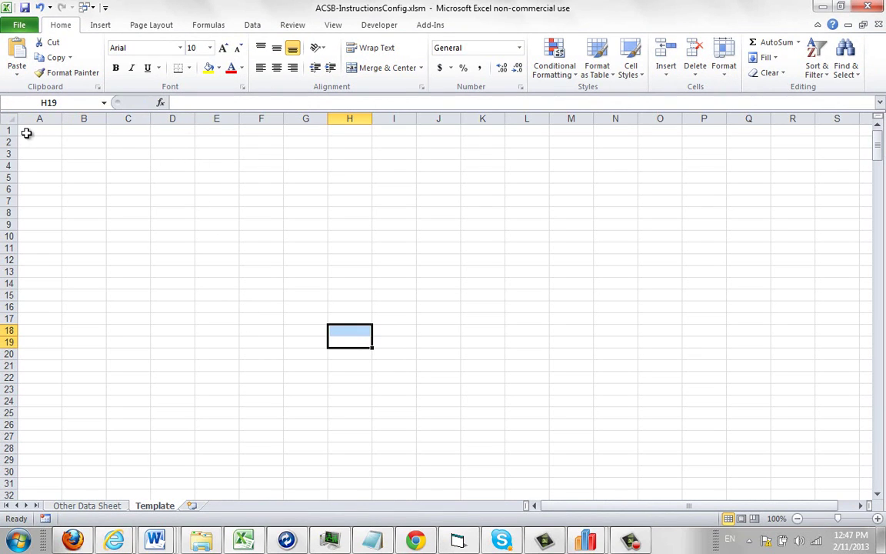
Merge A1:R12 with centre horizontal and vertical alignment and wrapped text
{"action": "left_click_drag", "start_coordinate": [27, 133], "coordinate": [810, 258]}
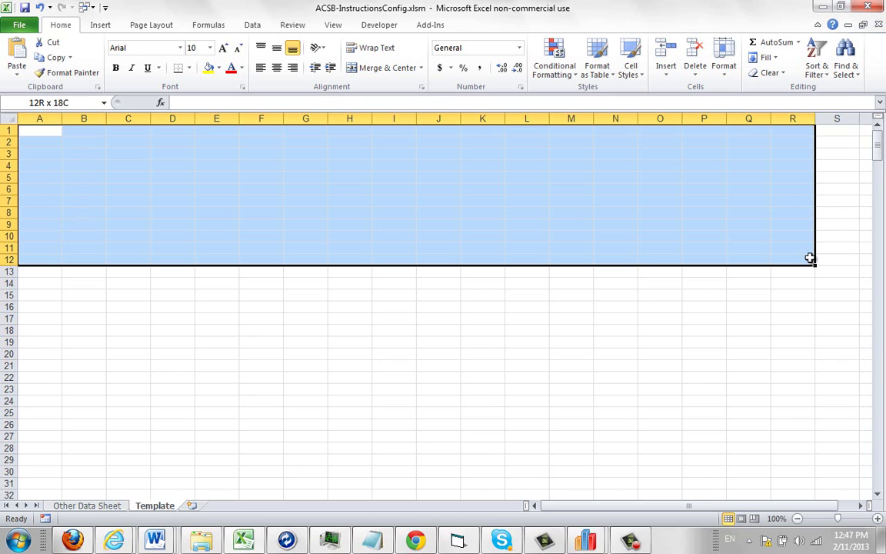
{"action": "right_click", "coordinate": [742, 214]}
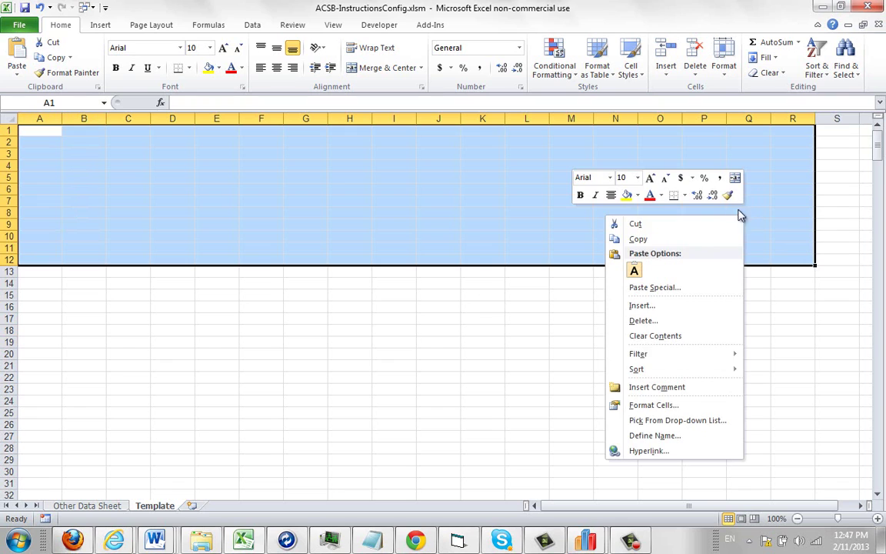
{"action": "left_click", "coordinate": [652, 405]}
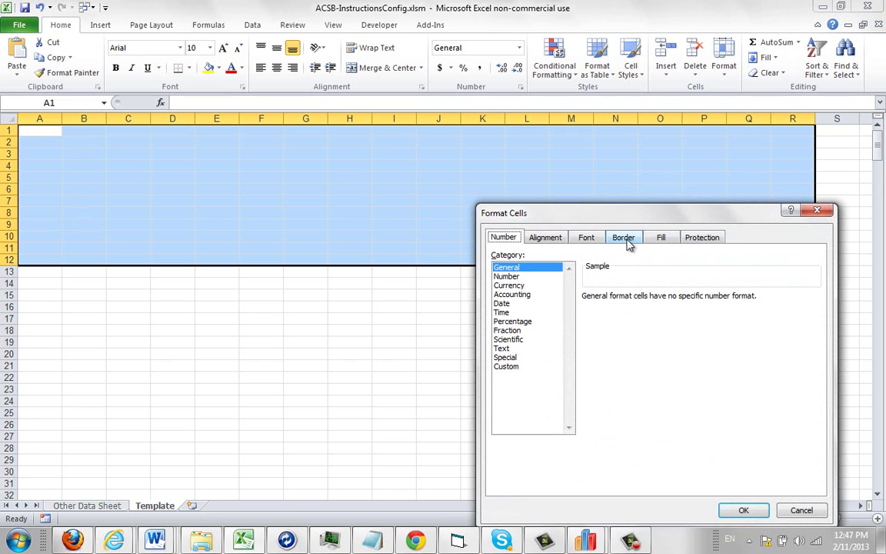
{"action": "left_click", "coordinate": [547, 237]}
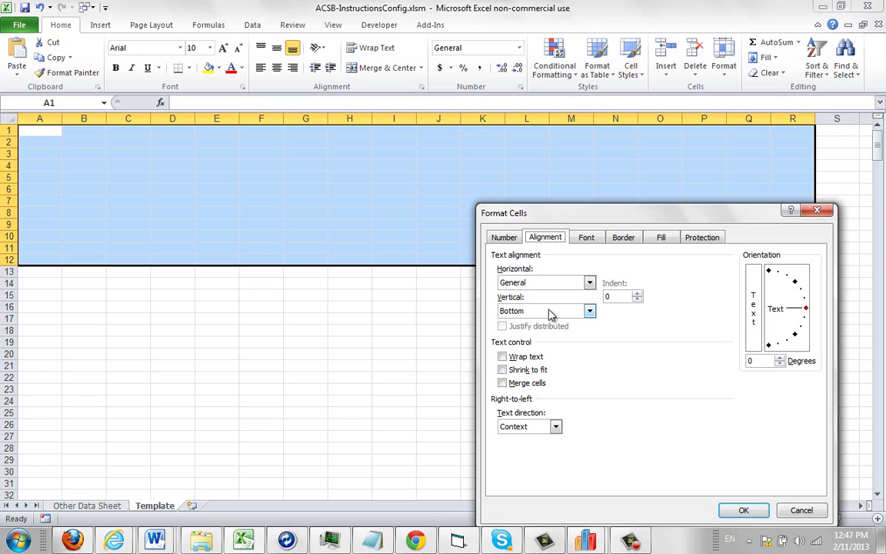
{"action": "left_click", "coordinate": [589, 283]}
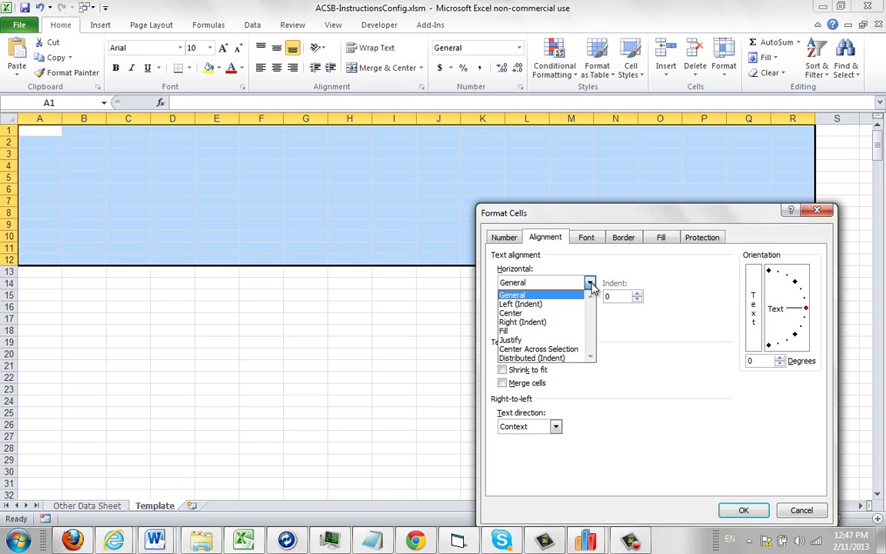
{"action": "left_click", "coordinate": [577, 313]}
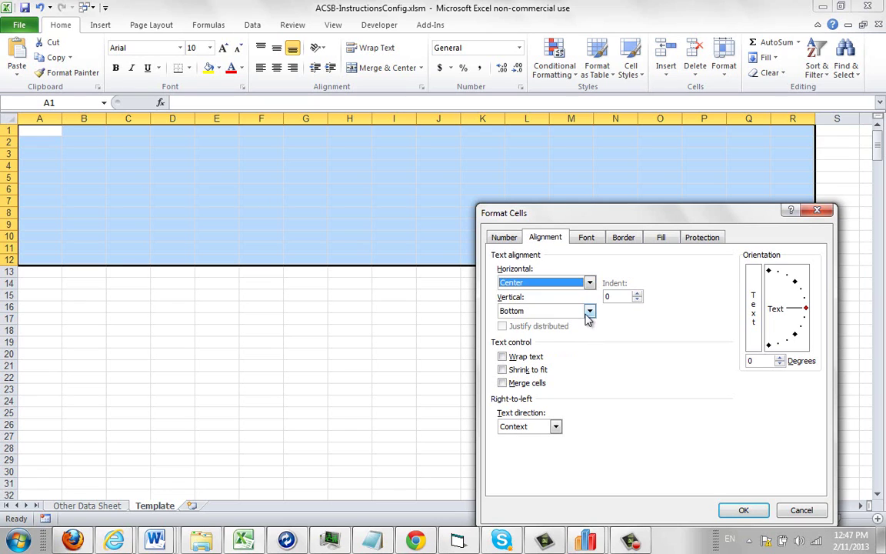
{"action": "left_click", "coordinate": [589, 311]}
{"action": "left_click", "coordinate": [515, 333]}
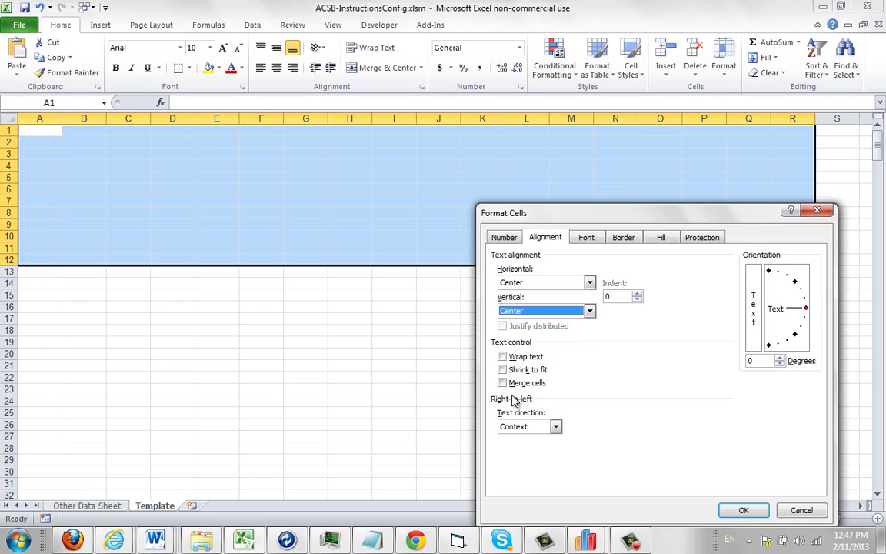
{"action": "left_click", "coordinate": [503, 357]}
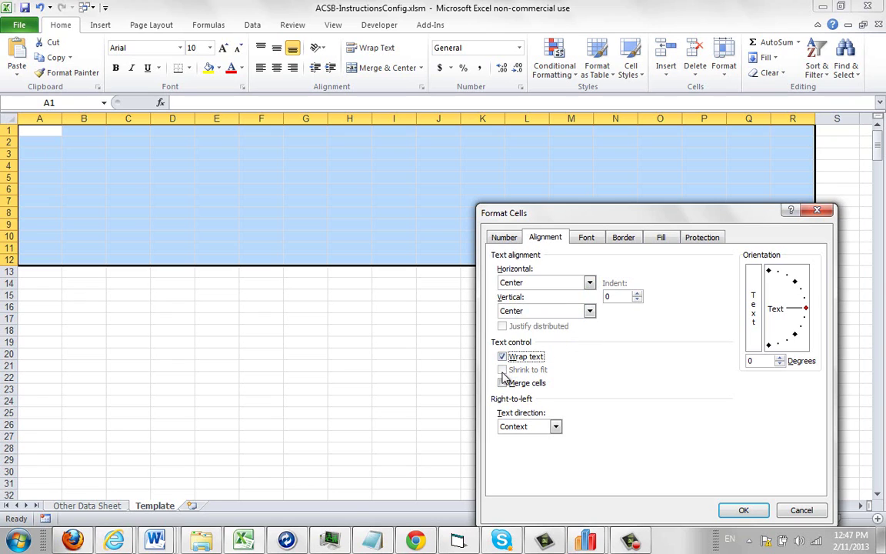
{"action": "left_click", "coordinate": [502, 382]}
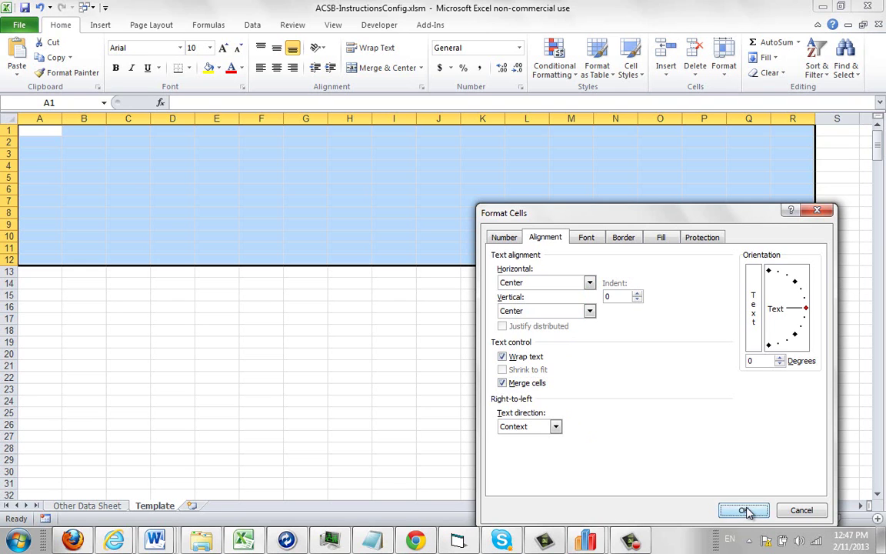
{"action": "left_click", "coordinate": [744, 513]}
Fill the merged A1:R12 block with yellow
{"action": "right_click", "coordinate": [598, 199]}
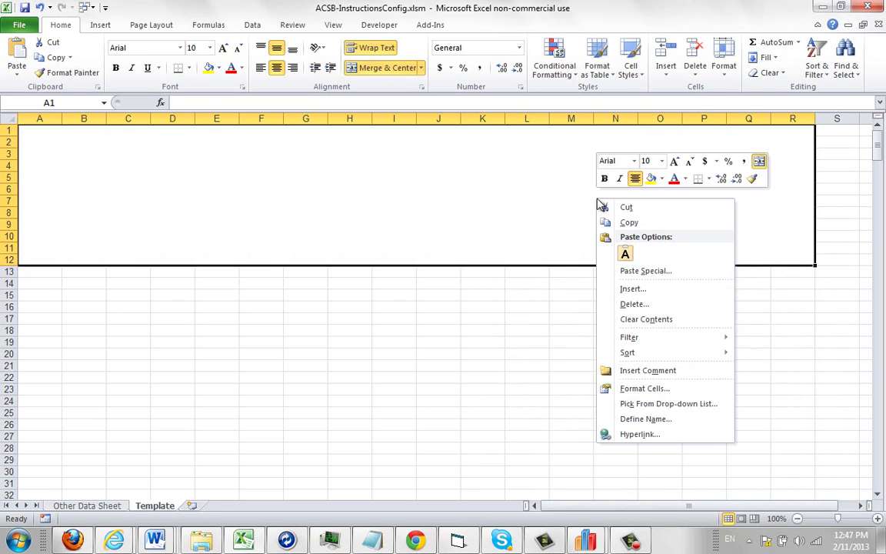
{"action": "left_click", "coordinate": [639, 391]}
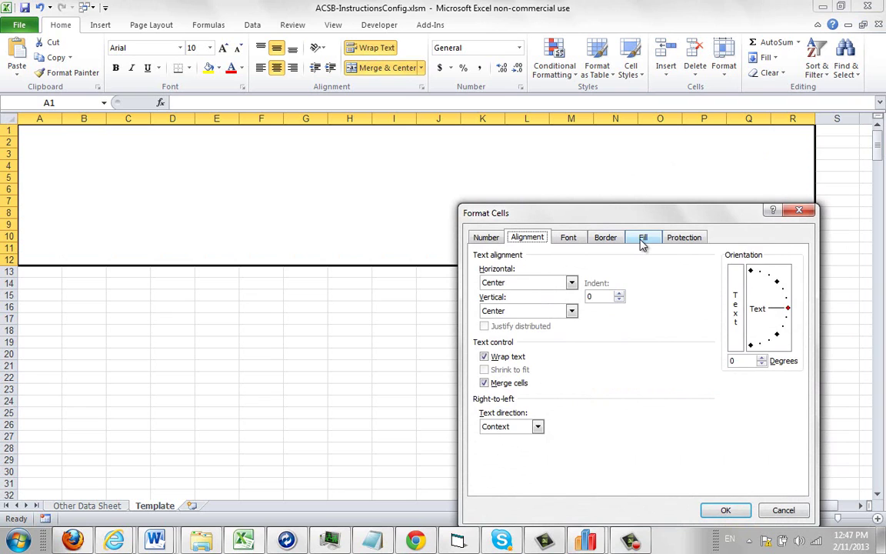
{"action": "left_click", "coordinate": [642, 237]}
{"action": "left_click", "coordinate": [524, 373]}
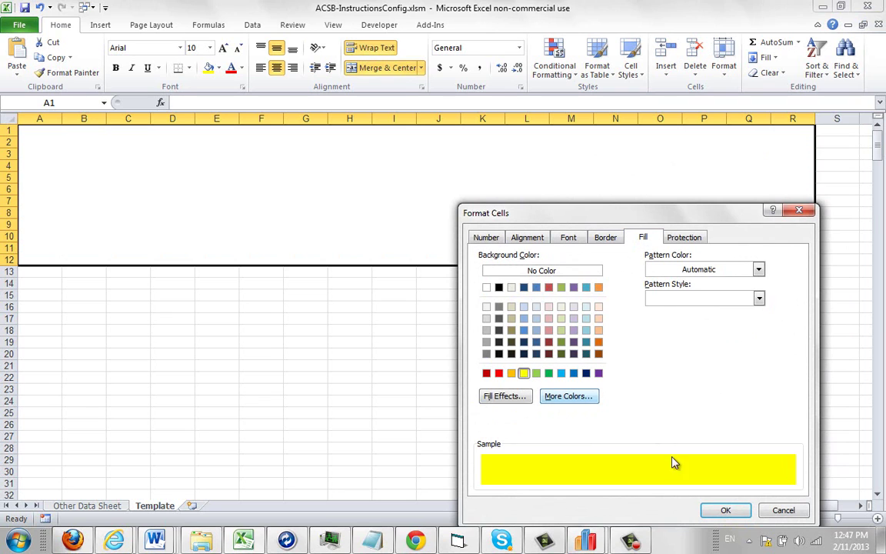
{"action": "left_click", "coordinate": [724, 509]}
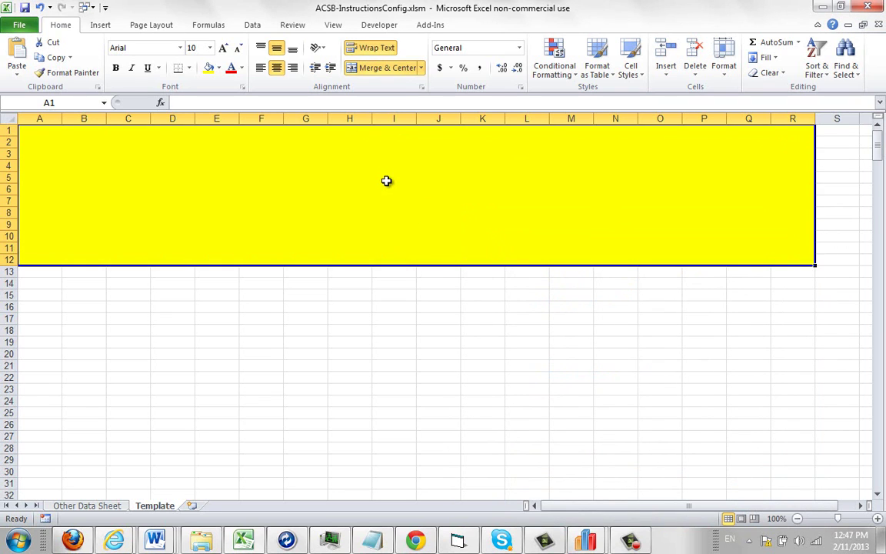
Type 'Anything you want in the top area - any number of rows' into the merged block
{"action": "left_click", "coordinate": [265, 102]}
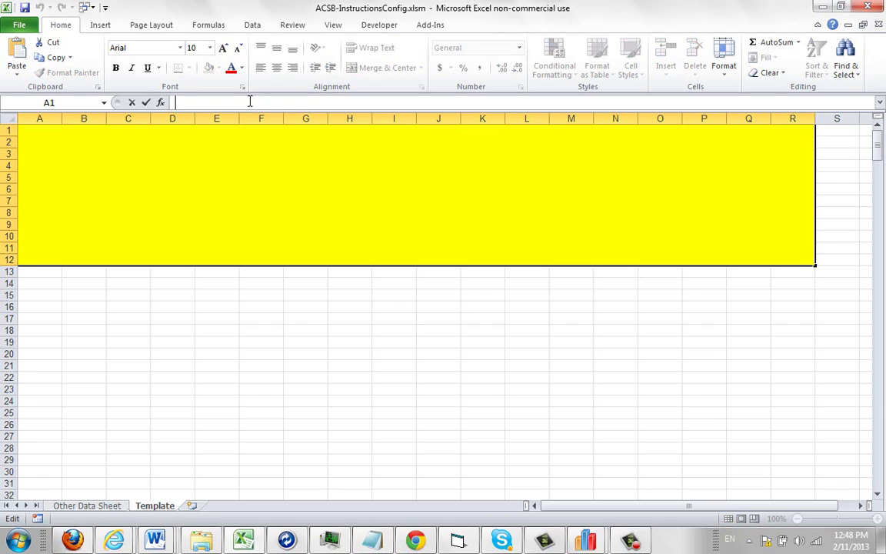
{"action": "type", "text": "Anything you wa"}
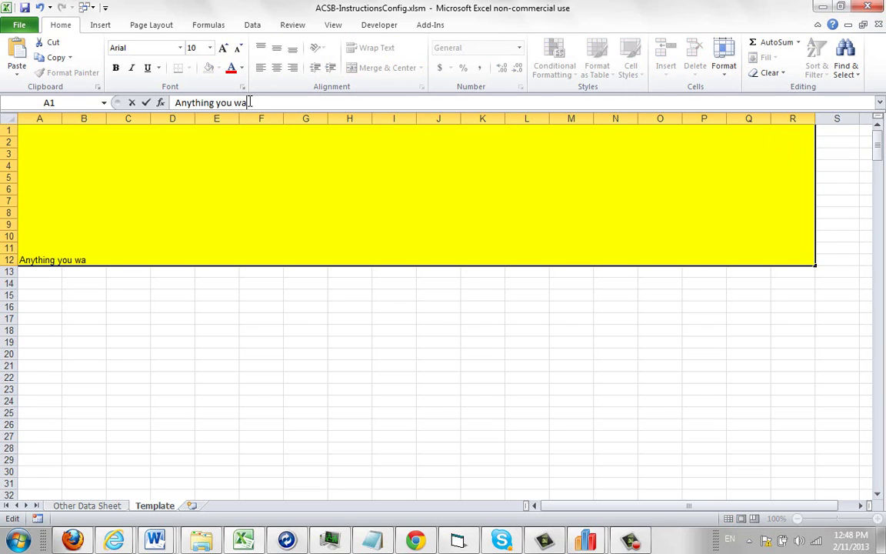
{"action": "type", "text": "nt in the top area - an"}
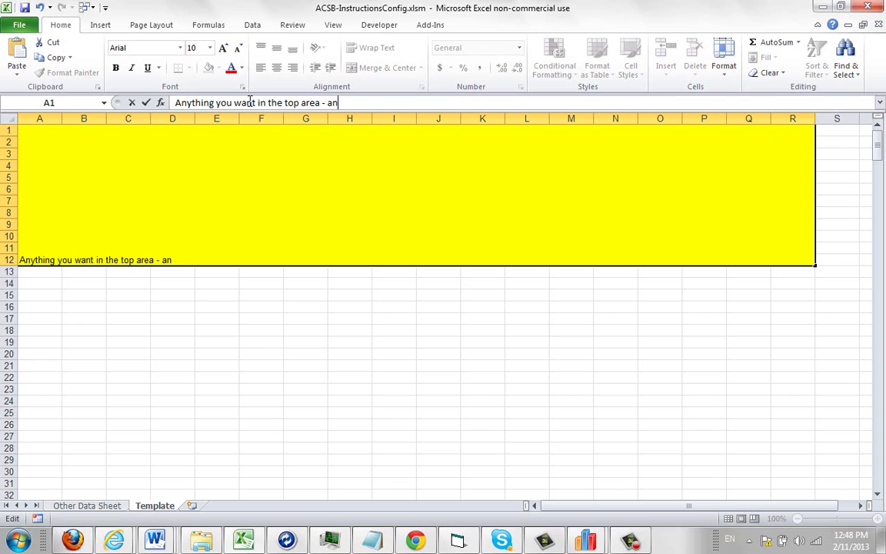
{"action": "type", "text": "y number of rows"}
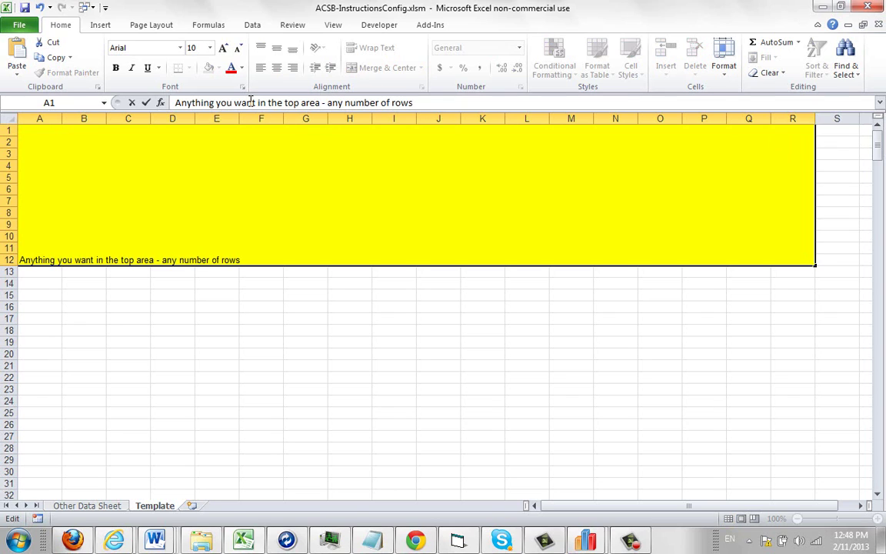
{"action": "left_click", "coordinate": [433, 172]}
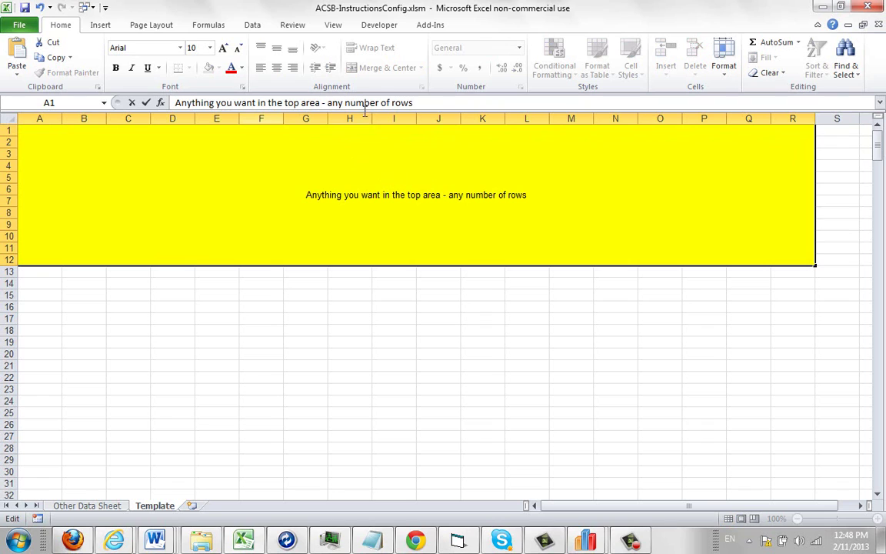
Make the heading text 24 pt and bold
{"action": "left_click", "coordinate": [210, 49]}
{"action": "left_click", "coordinate": [195, 183]}
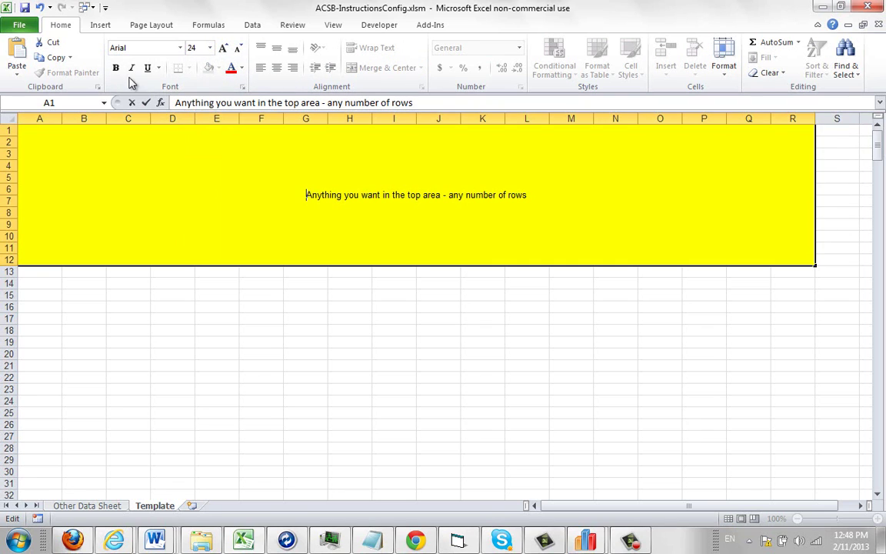
{"action": "left_click", "coordinate": [116, 69]}
{"action": "left_click", "coordinate": [243, 179]}
{"action": "left_click_drag", "start_coordinate": [243, 179], "coordinate": [477, 221]}
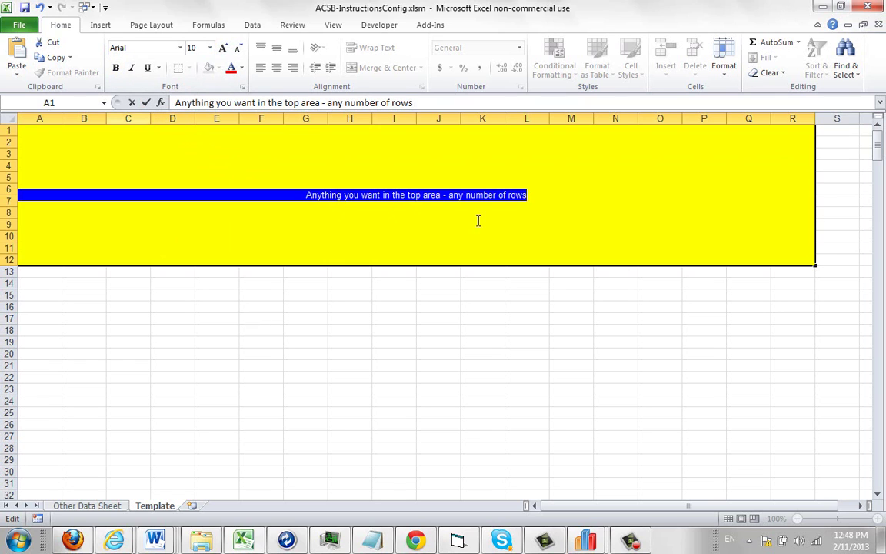
{"action": "left_click", "coordinate": [210, 48]}
{"action": "left_click", "coordinate": [194, 181]}
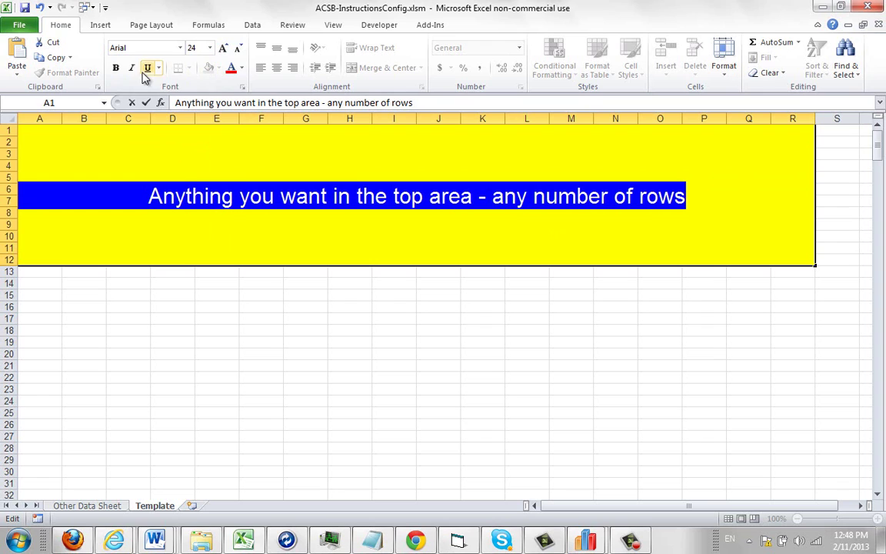
{"action": "left_click", "coordinate": [116, 68]}
{"action": "key", "text": "Home"}
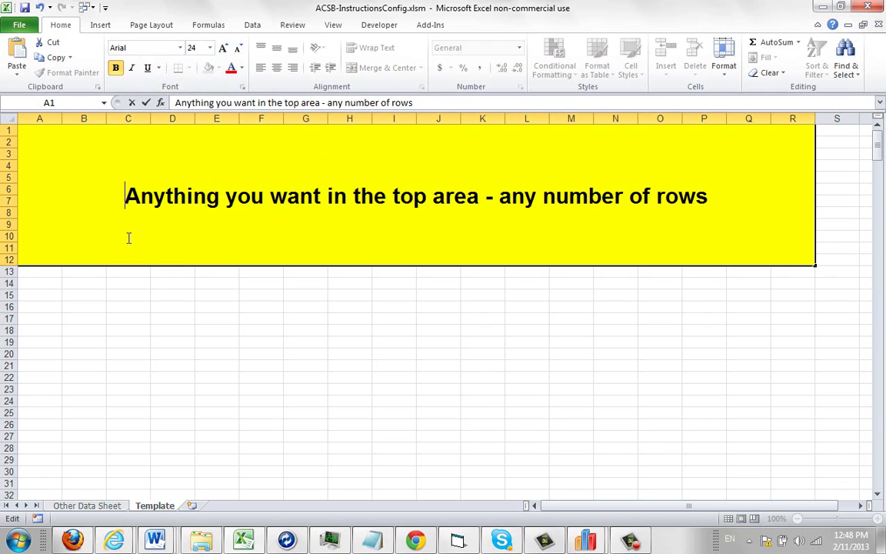
Set A13:C49 to wrap text, merge, and centre both horizontally and vertically
{"action": "left_click_drag", "start_coordinate": [47, 273], "coordinate": [108, 489]}
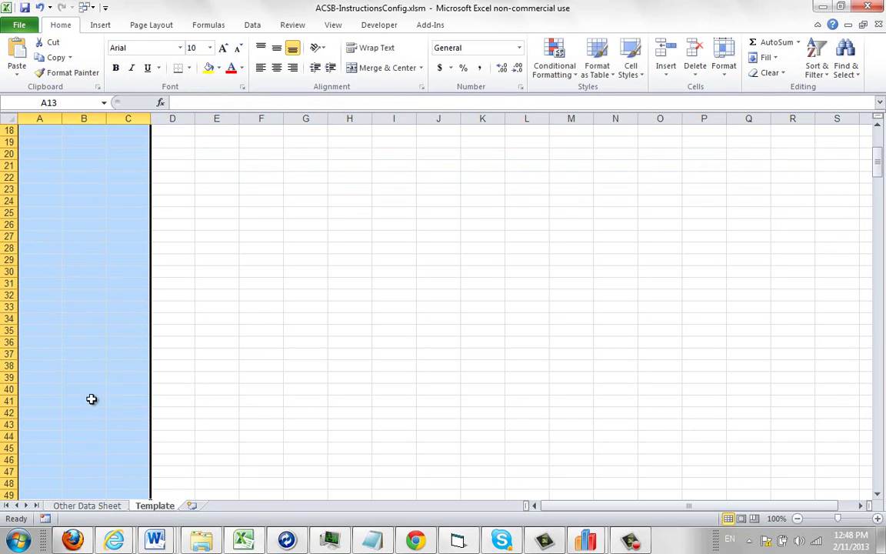
{"action": "right_click", "coordinate": [91, 398]}
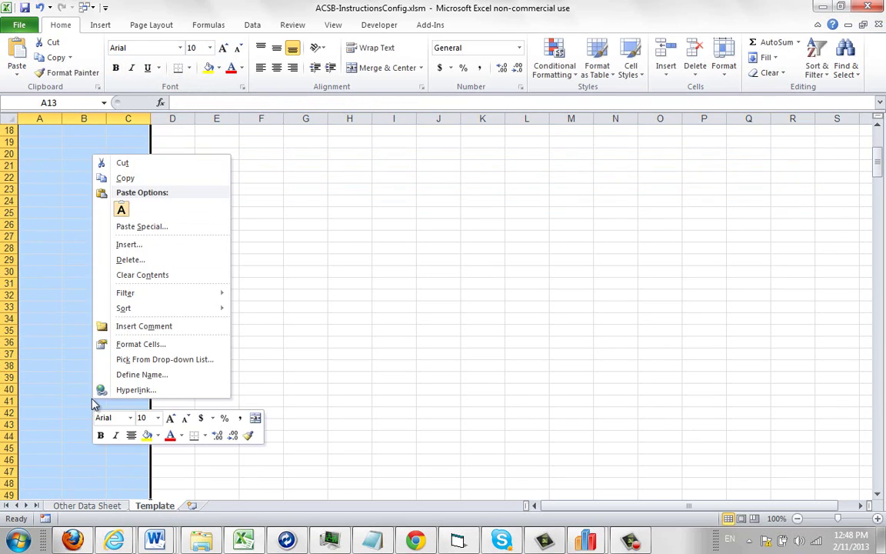
{"action": "left_click", "coordinate": [131, 344]}
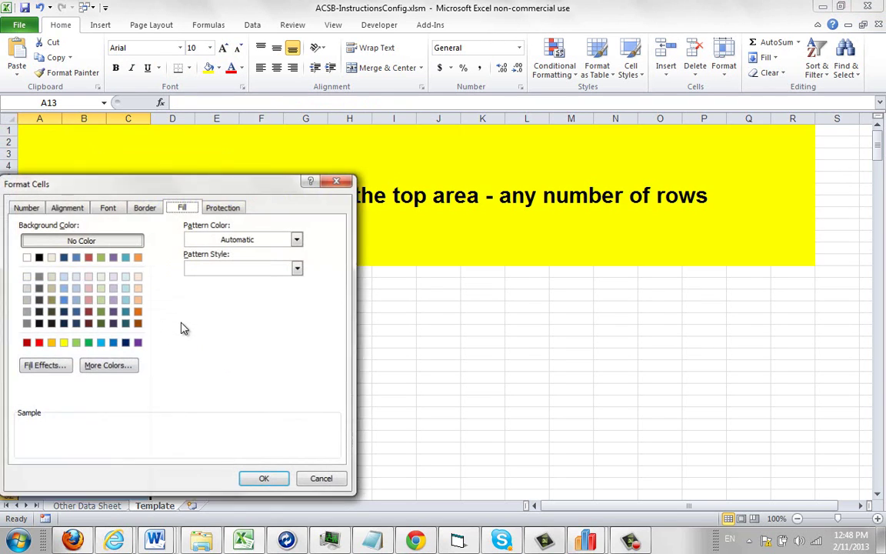
{"action": "left_click", "coordinate": [66, 208]}
{"action": "left_click", "coordinate": [24, 326]}
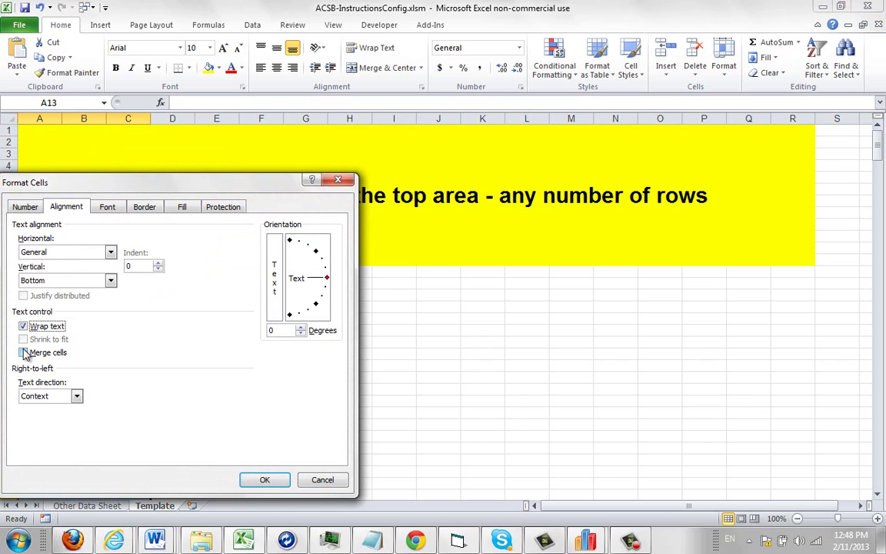
{"action": "left_click", "coordinate": [24, 352]}
{"action": "left_click", "coordinate": [110, 252]}
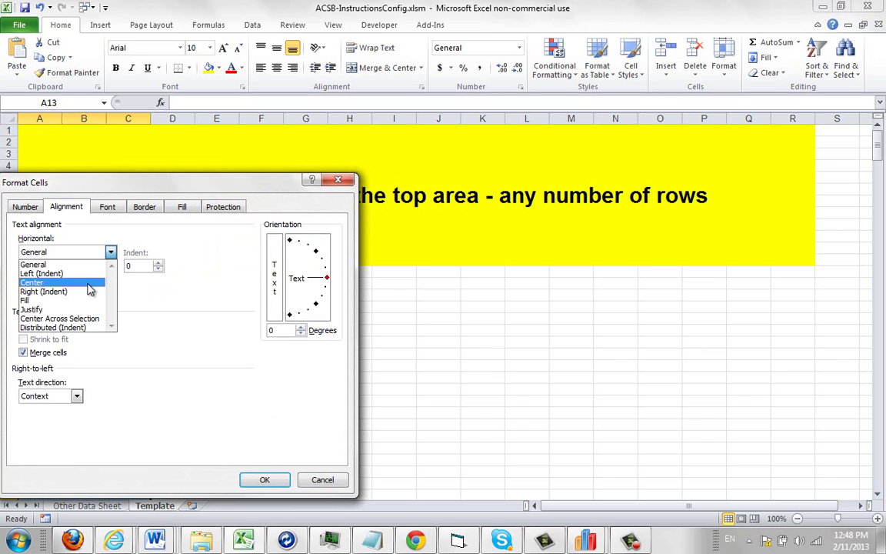
{"action": "left_click", "coordinate": [90, 283]}
{"action": "left_click", "coordinate": [110, 280]}
{"action": "left_click", "coordinate": [65, 304]}
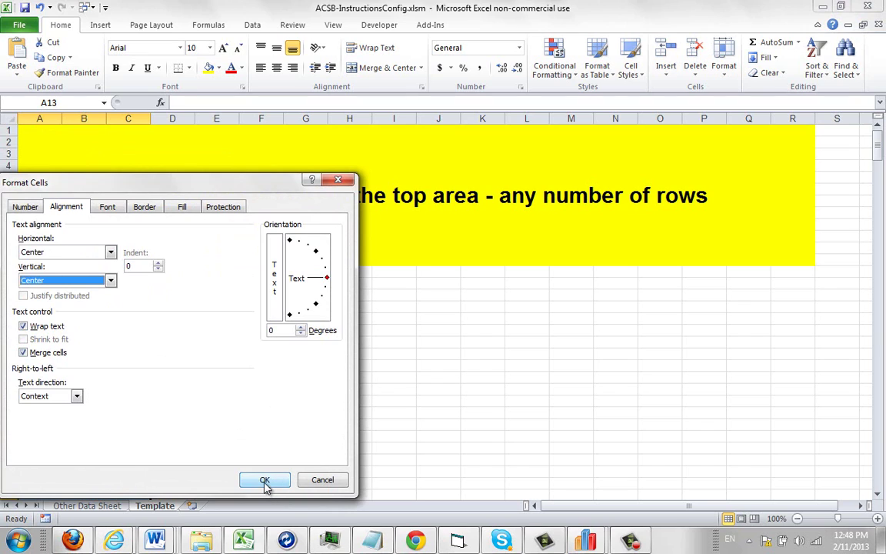
Keep horizontal alignment Center and rotate the text orientation to -90 degrees
{"action": "left_click_drag", "start_coordinate": [265, 482], "coordinate": [112, 278]}
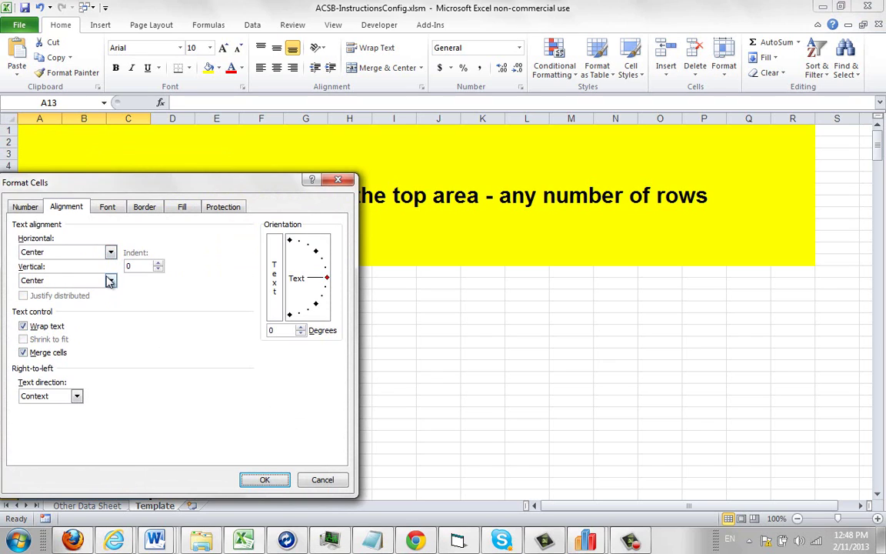
{"action": "left_click", "coordinate": [112, 254]}
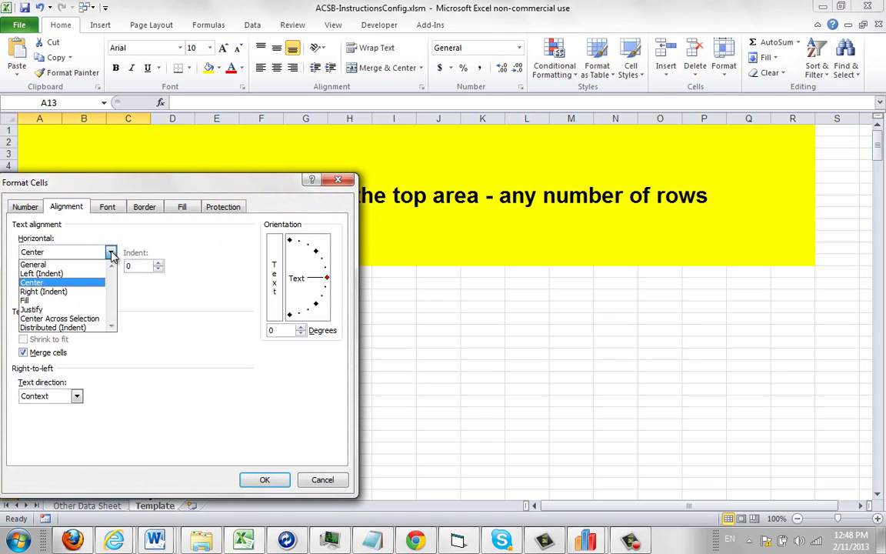
{"action": "left_click", "coordinate": [112, 254]}
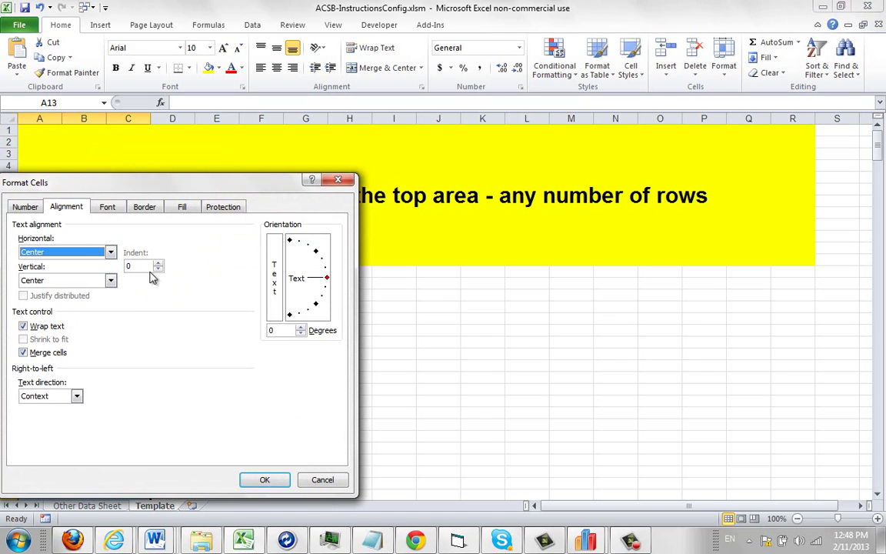
{"action": "left_click_drag", "start_coordinate": [327, 278], "coordinate": [292, 224]}
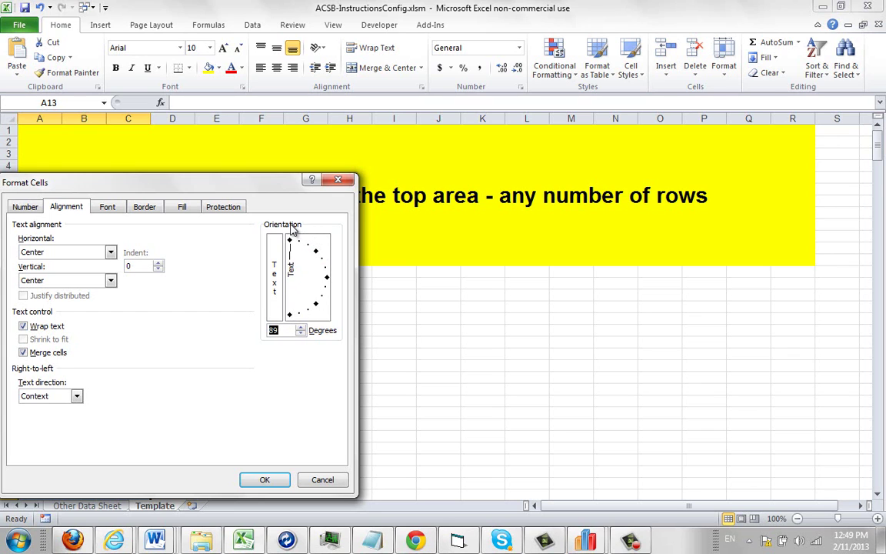
Apply the merge and vertical text, then fill the left block light blue
{"action": "left_click", "coordinate": [263, 480]}
{"action": "right_click", "coordinate": [110, 388]}
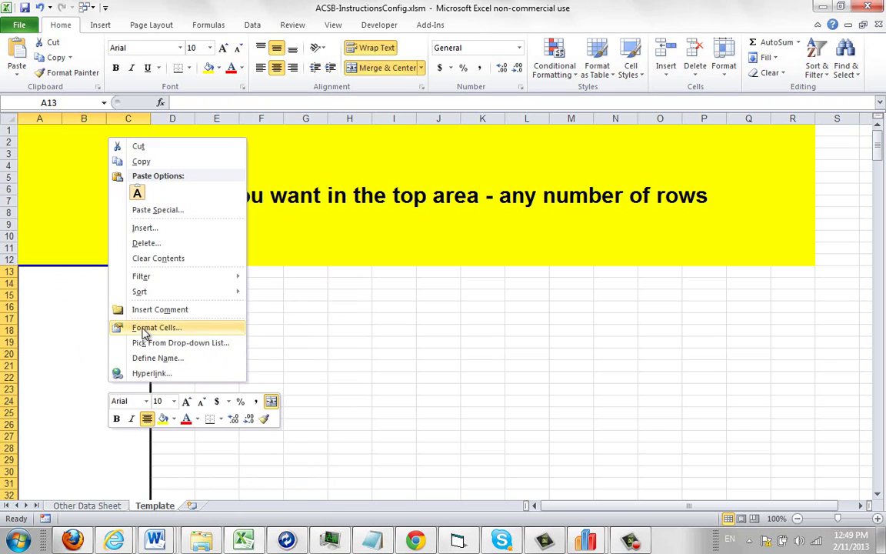
{"action": "left_click", "coordinate": [147, 329]}
{"action": "left_click", "coordinate": [182, 189]}
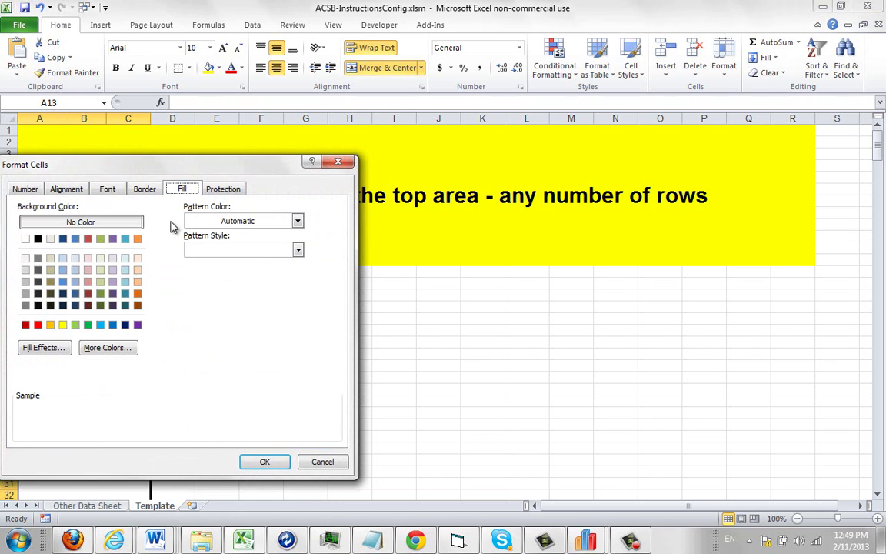
{"action": "left_click", "coordinate": [63, 270]}
{"action": "left_click", "coordinate": [263, 463]}
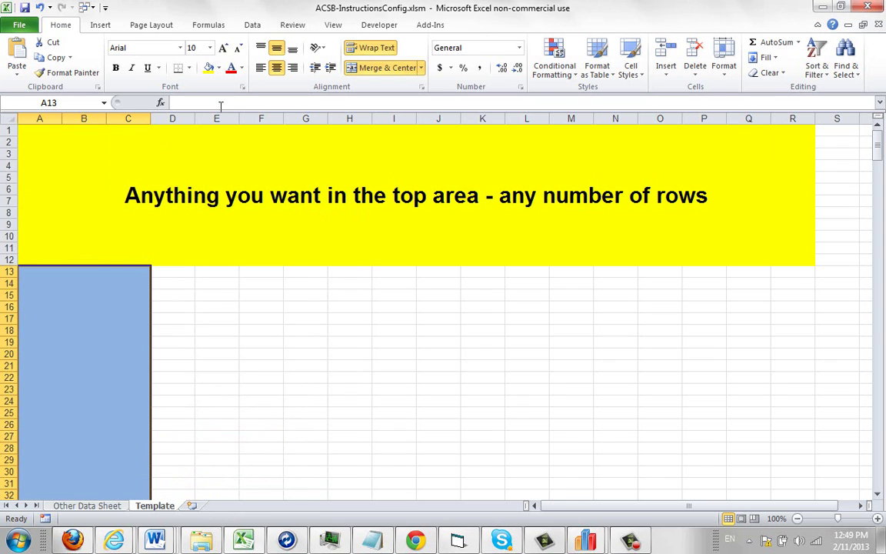
Label the block 'Any number of columns on the left' in 24 pt bold
{"action": "type", "text": "Any number of columns on the left"}
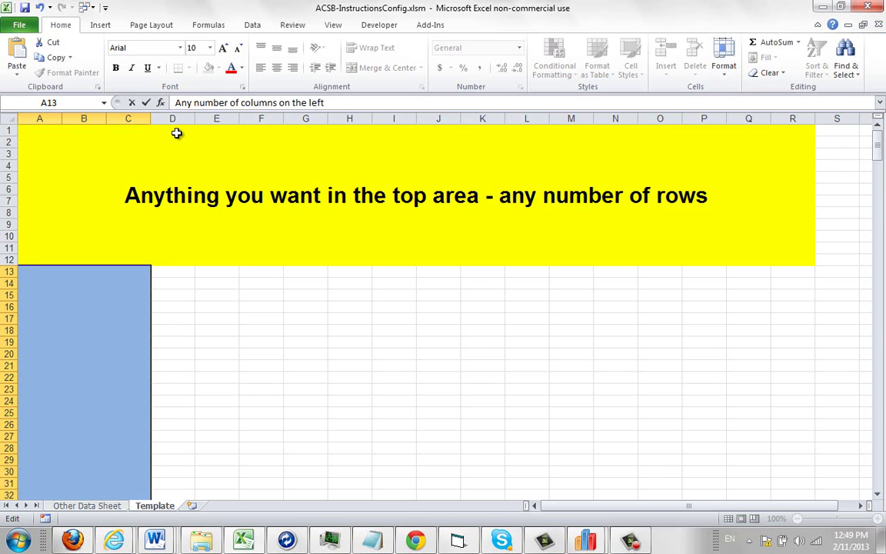
{"action": "key", "text": "Return"}
{"action": "left_click", "coordinate": [68, 286]}
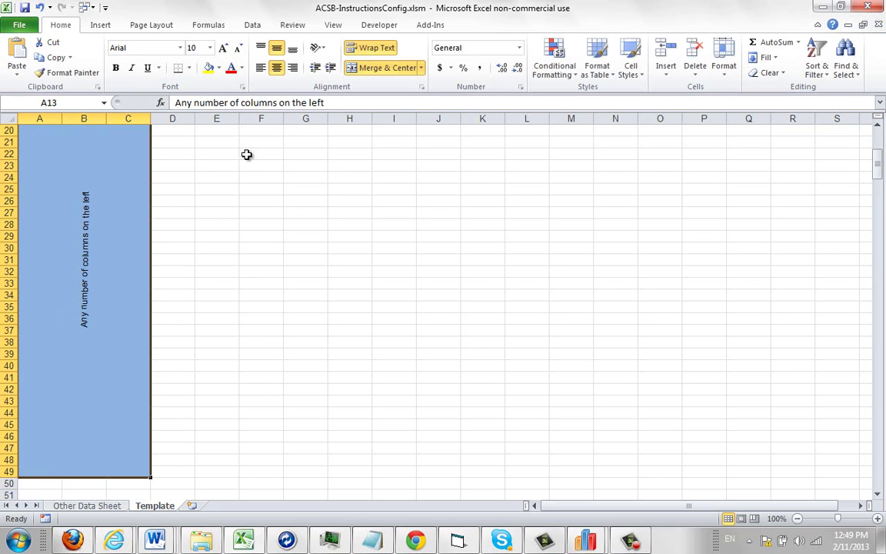
{"action": "left_click", "coordinate": [209, 47]}
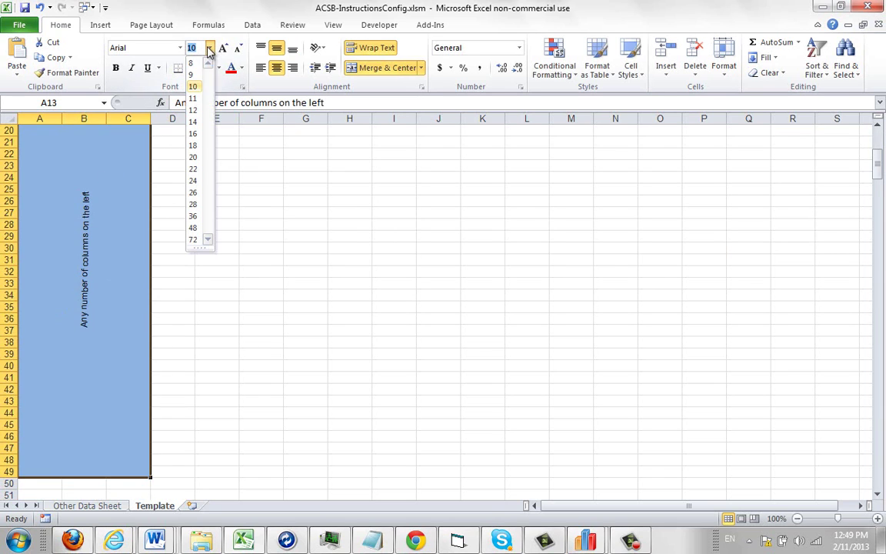
{"action": "left_click", "coordinate": [196, 181]}
{"action": "left_click", "coordinate": [116, 67]}
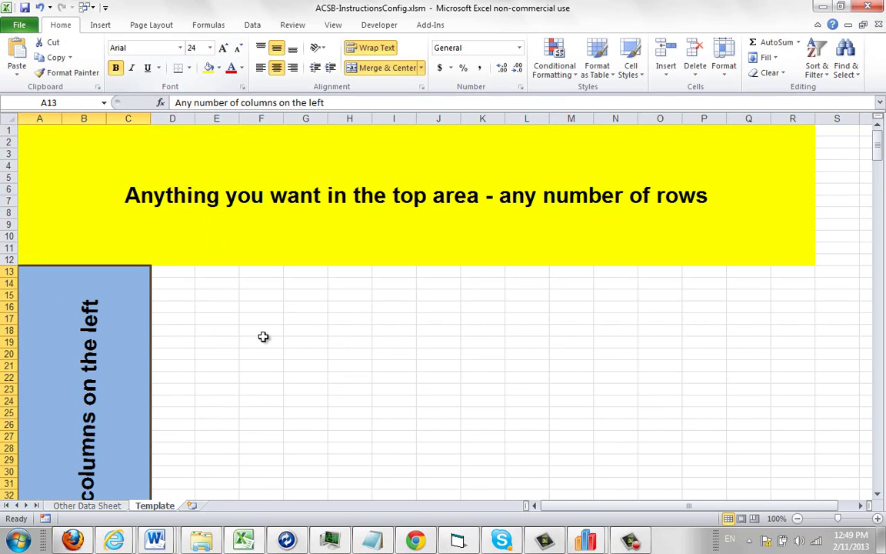
{"action": "left_click_drag", "start_coordinate": [263, 338], "coordinate": [265, 333]}
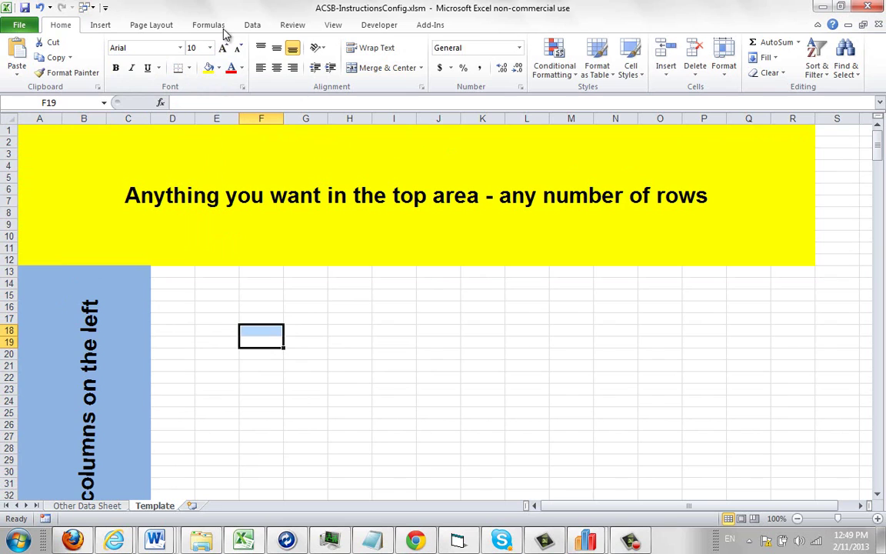
Zoom the Template sheet out to 50%
{"action": "left_click", "coordinate": [330, 24]}
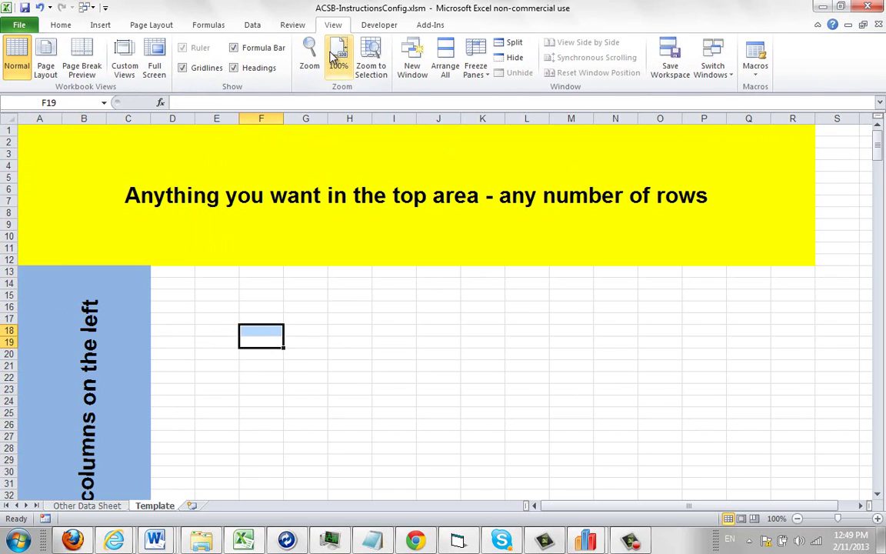
{"action": "left_click", "coordinate": [309, 58]}
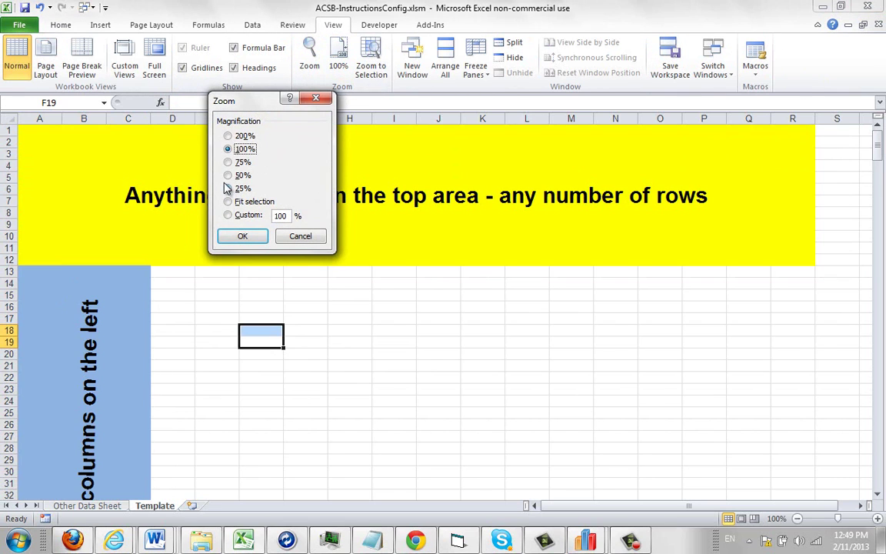
{"action": "left_click", "coordinate": [227, 176]}
{"action": "left_click", "coordinate": [245, 237]}
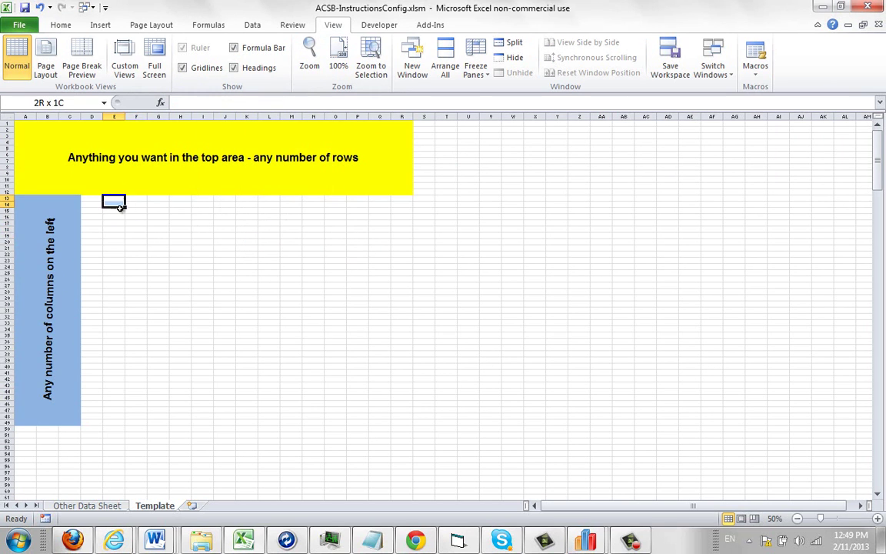
Inspect the layout by selecting the body area E13:O48, the left label, and C50
{"action": "left_click_drag", "start_coordinate": [120, 206], "coordinate": [343, 428]}
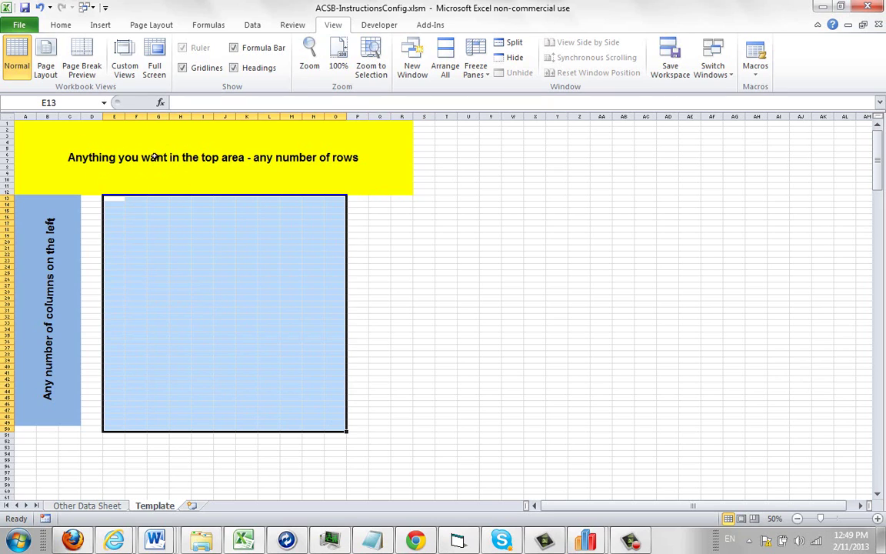
{"action": "left_click", "coordinate": [185, 459]}
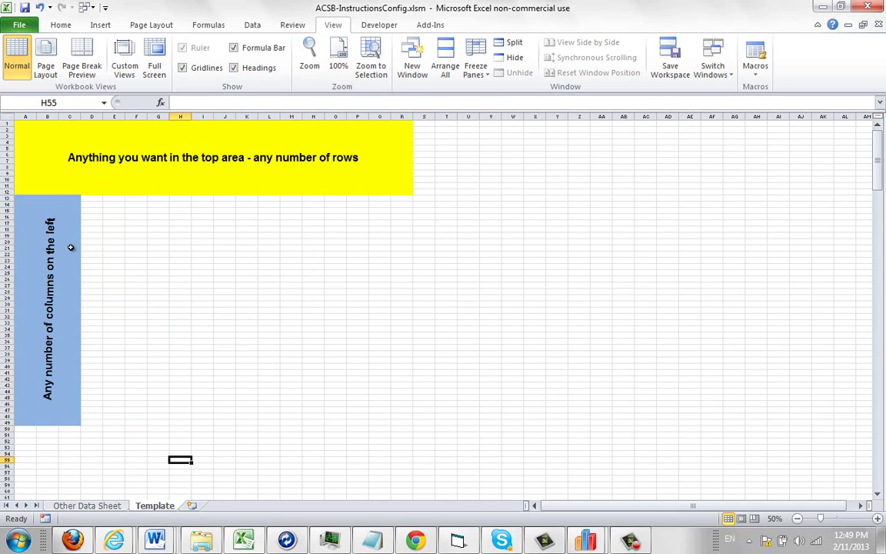
{"action": "left_click", "coordinate": [60, 421]}
{"action": "left_click_drag", "start_coordinate": [62, 430], "coordinate": [116, 435]}
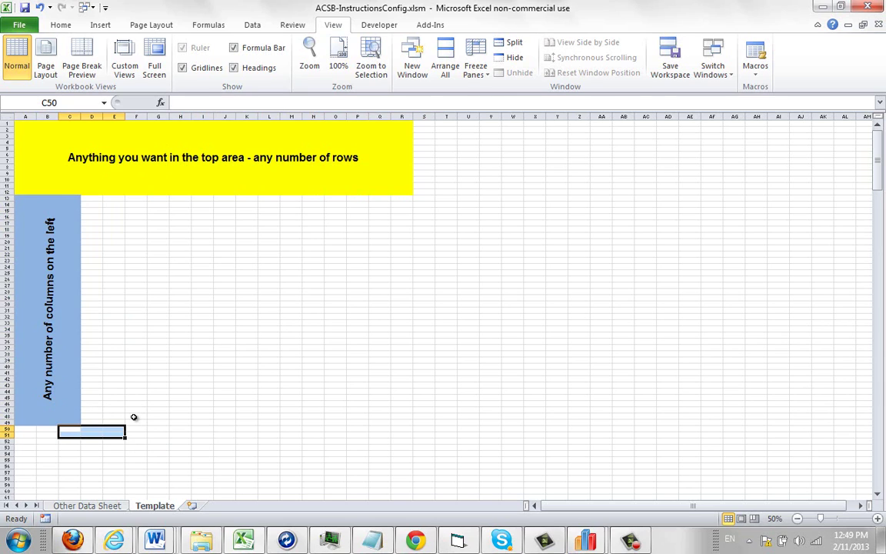
{"action": "left_click", "coordinate": [76, 430]}
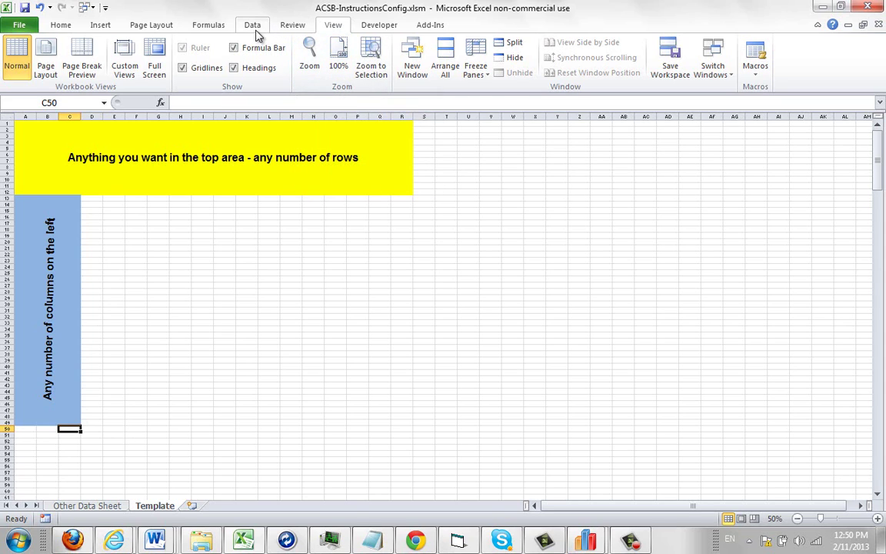
Return to 100% zoom and enter headings Description, VA and Time in D13:F13
{"action": "left_click", "coordinate": [333, 48]}
{"action": "left_click_drag", "start_coordinate": [877, 142], "coordinate": [878, 154]}
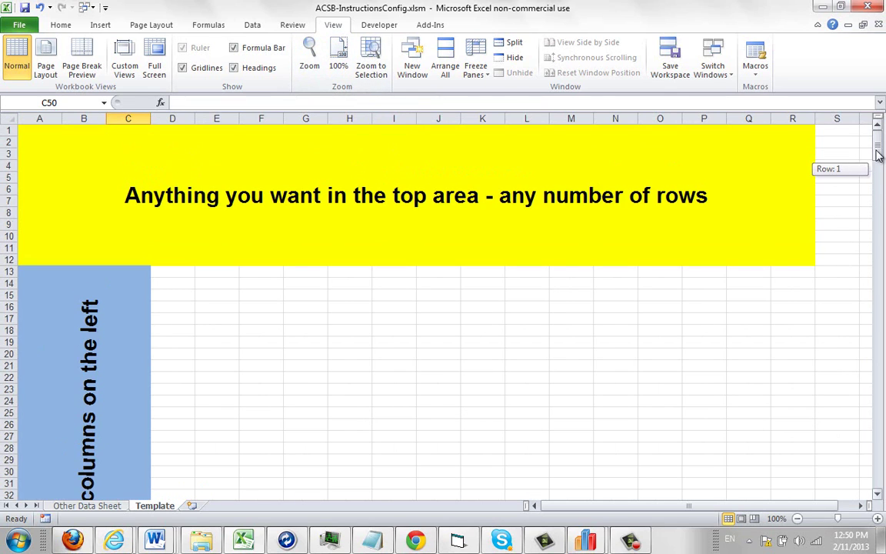
{"action": "left_click_drag", "start_coordinate": [195, 116], "coordinate": [416, 145]}
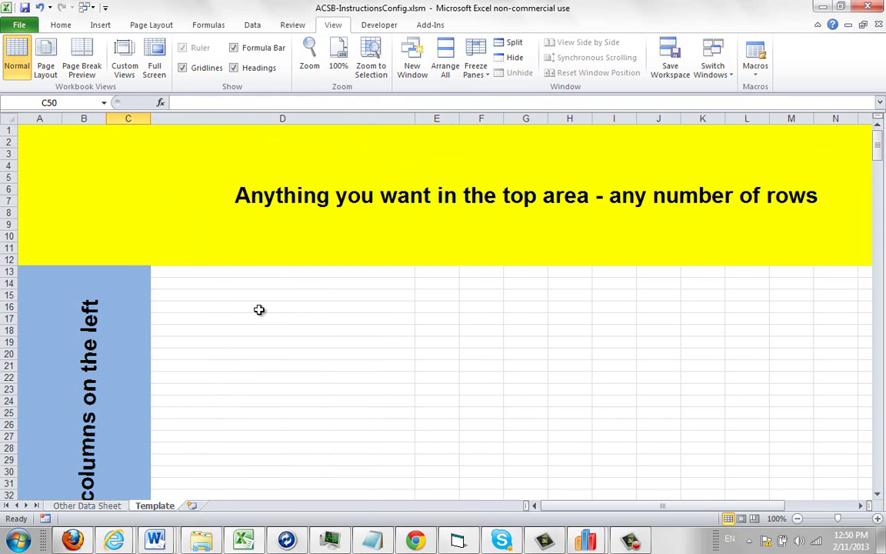
{"action": "left_click", "coordinate": [225, 275]}
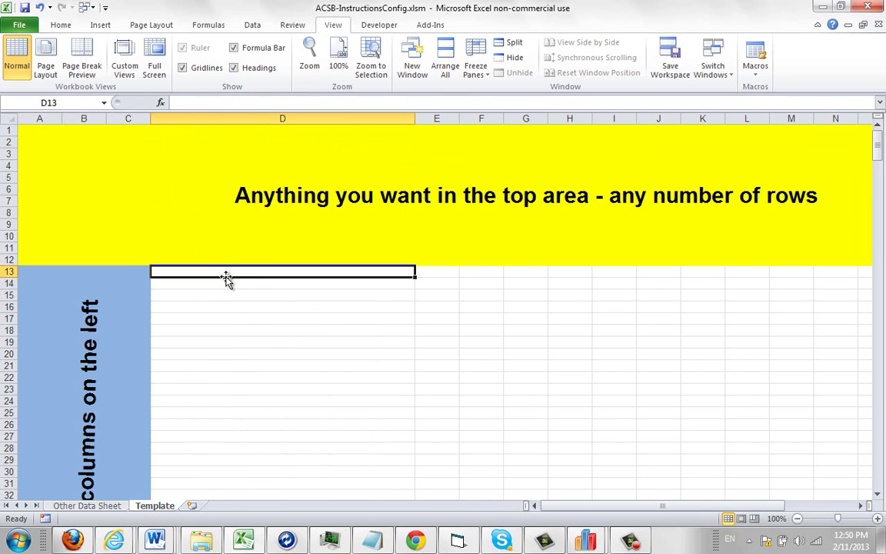
{"action": "type", "text": "Descriptio"}
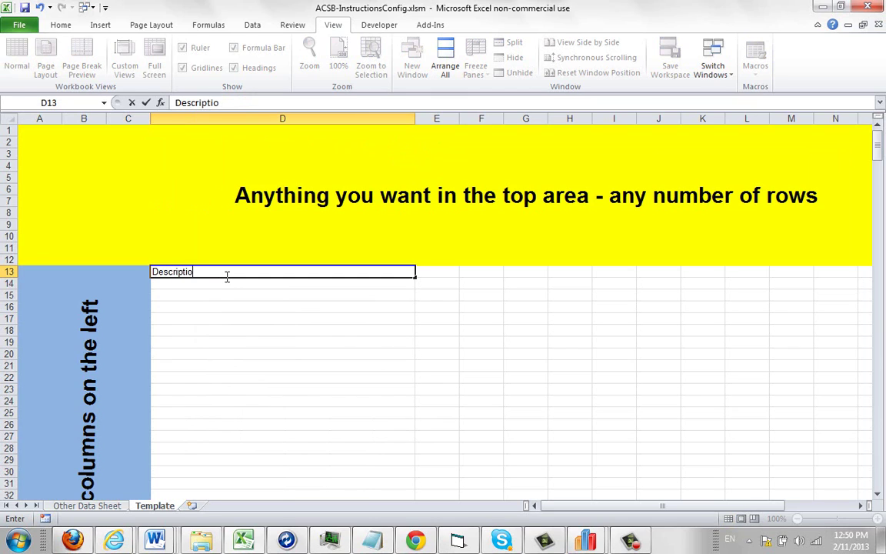
{"action": "type", "text": "n"}
{"action": "key", "text": "Tab"}
{"action": "type", "text": "VA"}
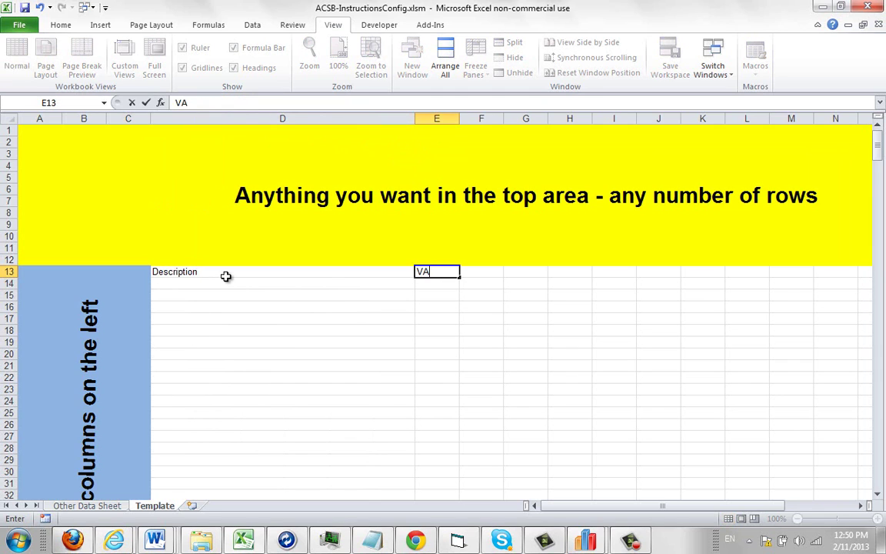
{"action": "key", "text": "Tab"}
{"action": "type", "text": "Ti"}
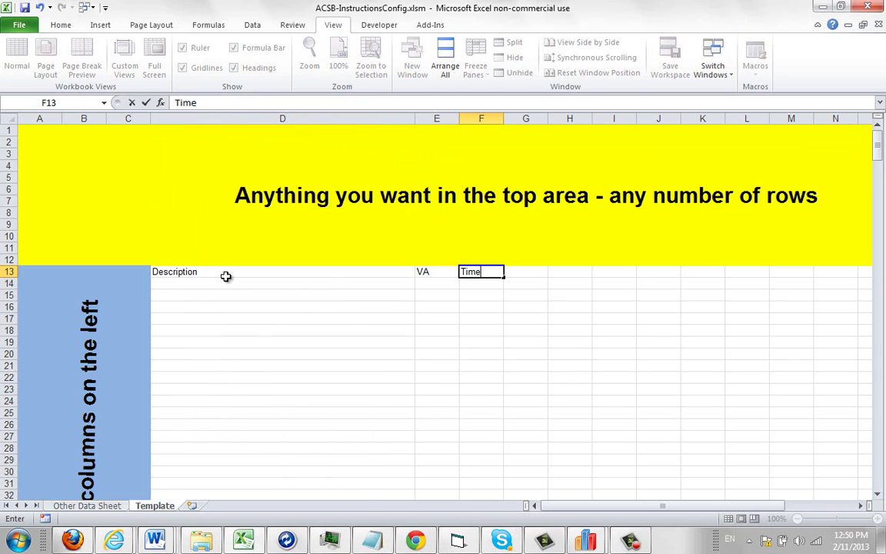
{"action": "key", "text": "Tab"}
Enter headings Video Link, Tools and Safety Notes in G13:I13
{"action": "type", "text": "V"}
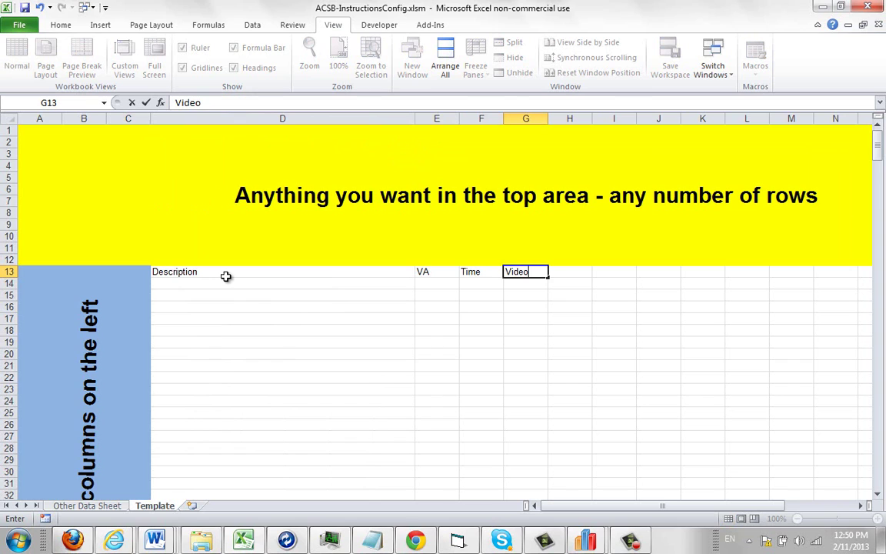
{"action": "key", "text": "Tab"}
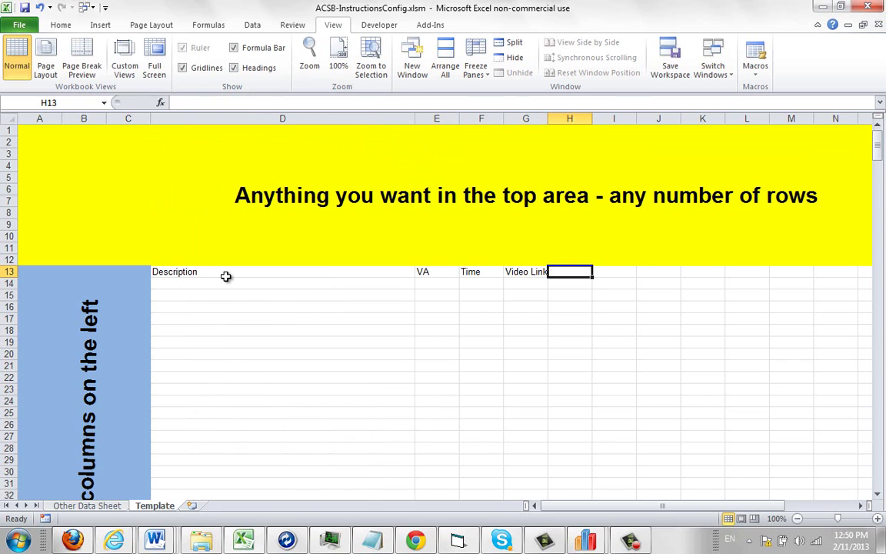
{"action": "type", "text": "Tools"}
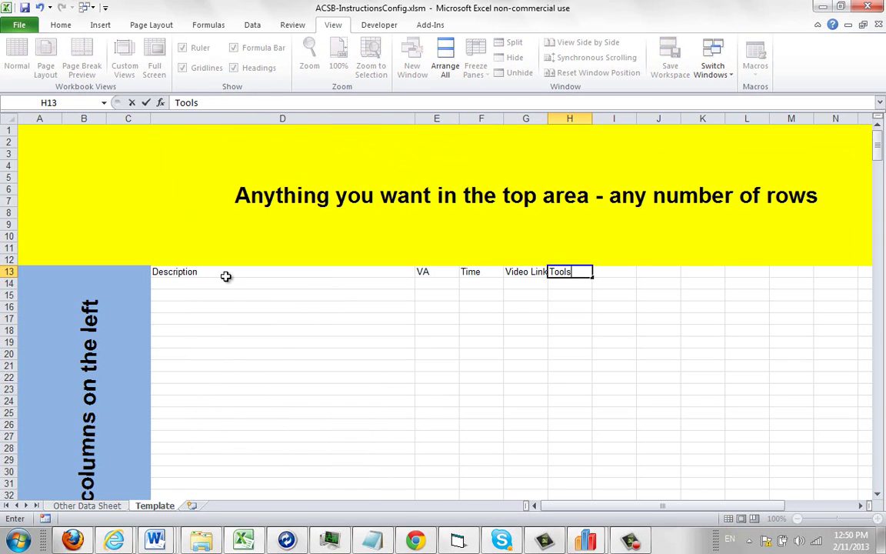
{"action": "key", "text": "Tab"}
{"action": "type", "text": "Sa"}
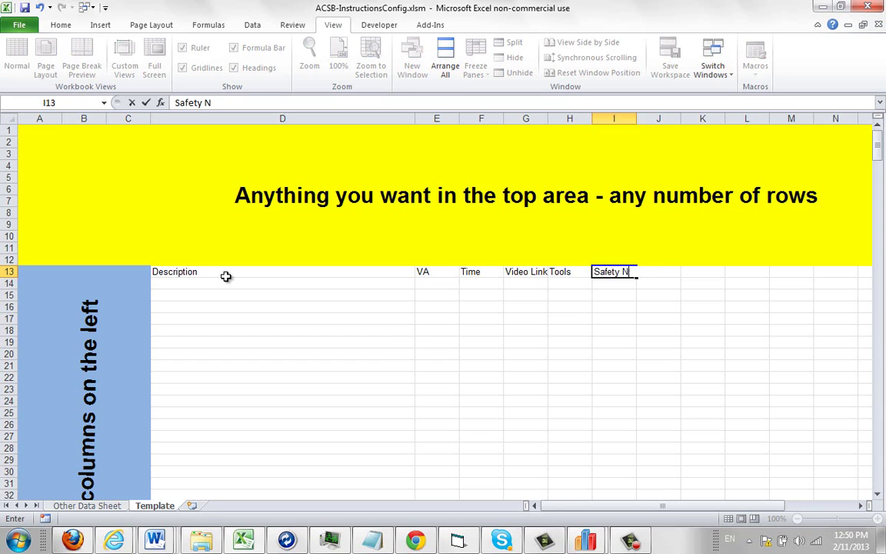
{"action": "type", "text": "fety Notes"}
{"action": "key", "text": "Return"}
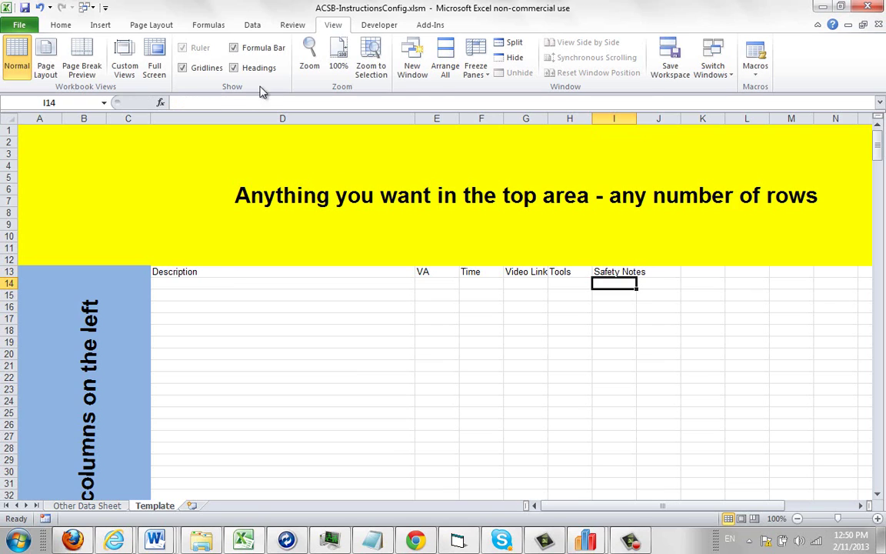
Format D13:I13 with dark blue fill, bold white font and centred text
{"action": "left_click_drag", "start_coordinate": [177, 271], "coordinate": [613, 272]}
{"action": "right_click", "coordinate": [616, 274]}
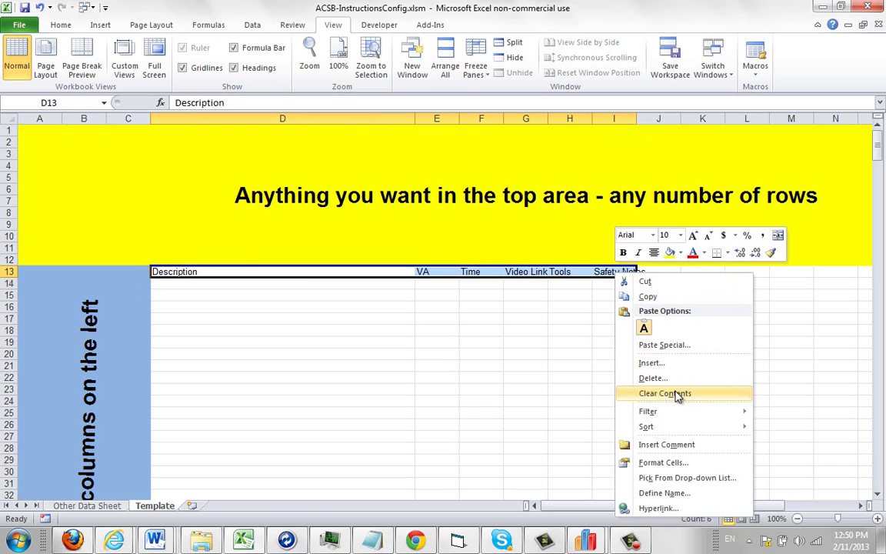
{"action": "left_click", "coordinate": [661, 463]}
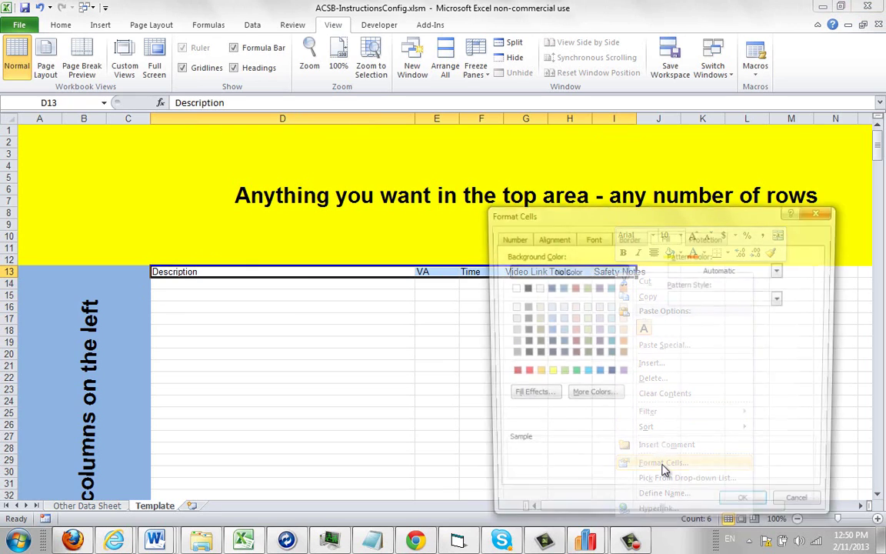
{"action": "left_click", "coordinate": [546, 342]}
{"action": "left_click", "coordinate": [589, 238]}
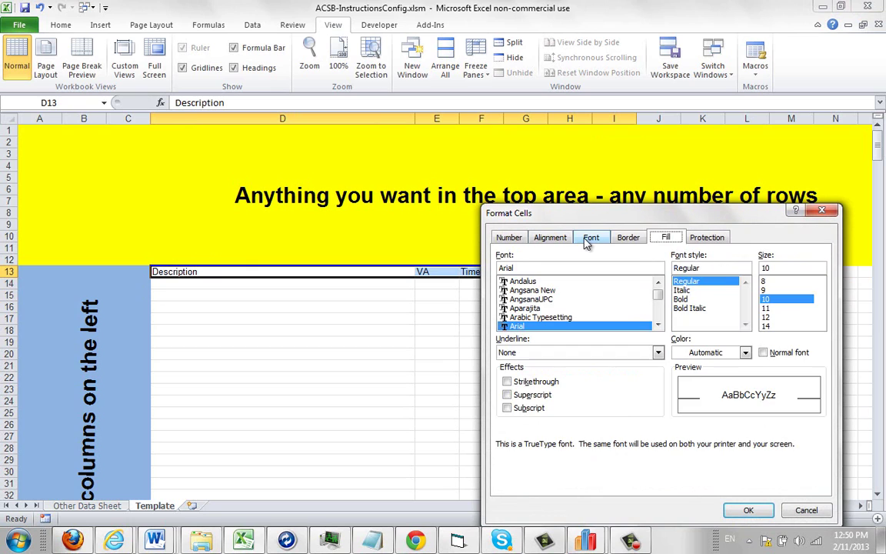
{"action": "left_click", "coordinate": [746, 353]}
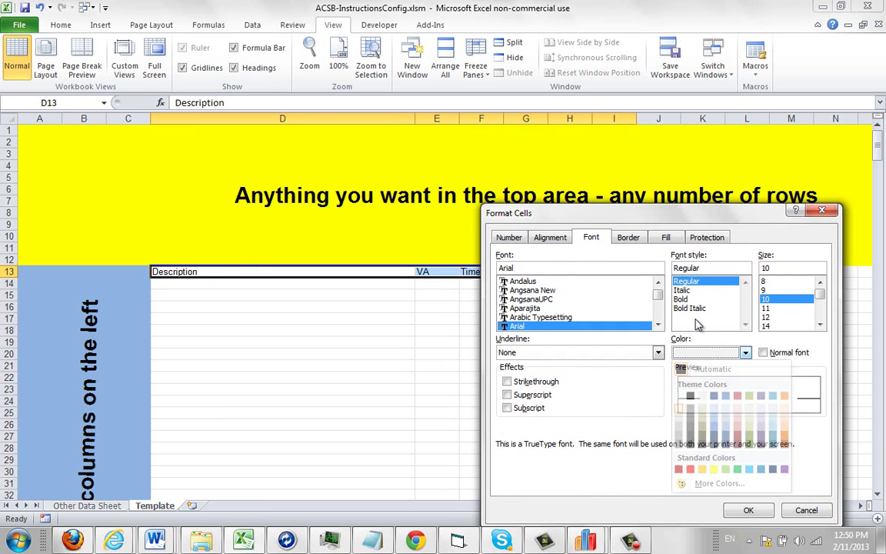
{"action": "left_click", "coordinate": [678, 395]}
{"action": "left_click", "coordinate": [682, 299]}
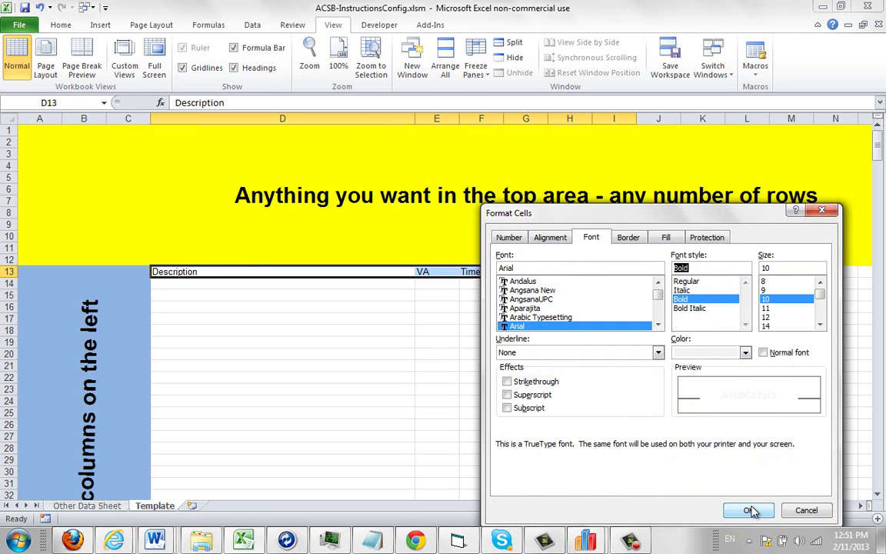
{"action": "left_click", "coordinate": [550, 237]}
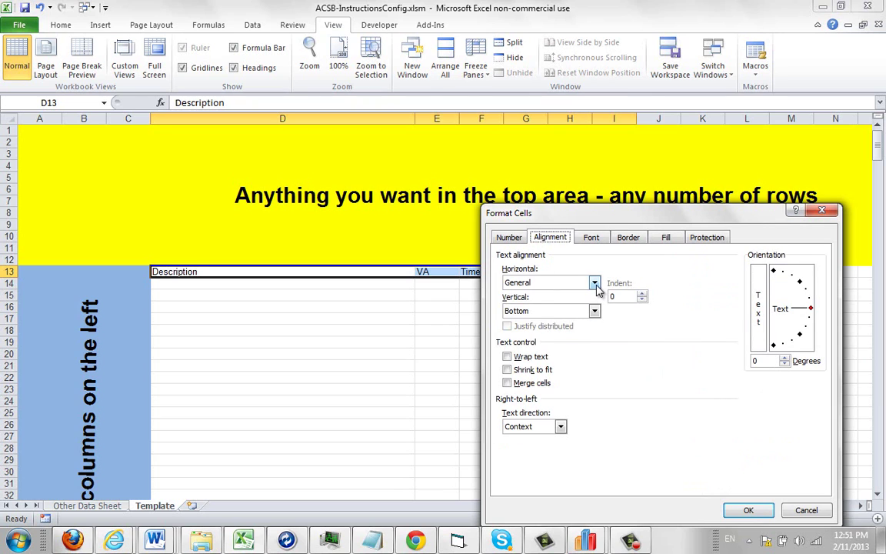
{"action": "left_click", "coordinate": [596, 283]}
{"action": "left_click", "coordinate": [543, 313]}
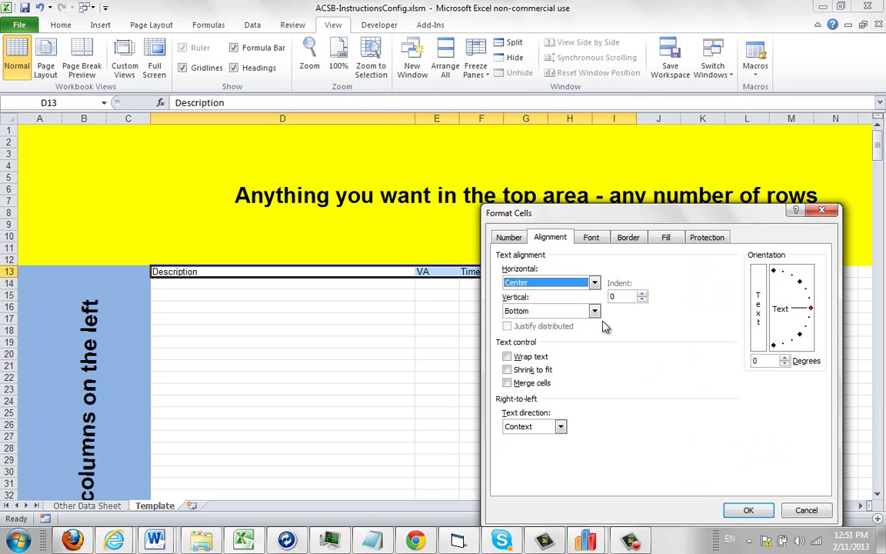
{"action": "left_click", "coordinate": [744, 510]}
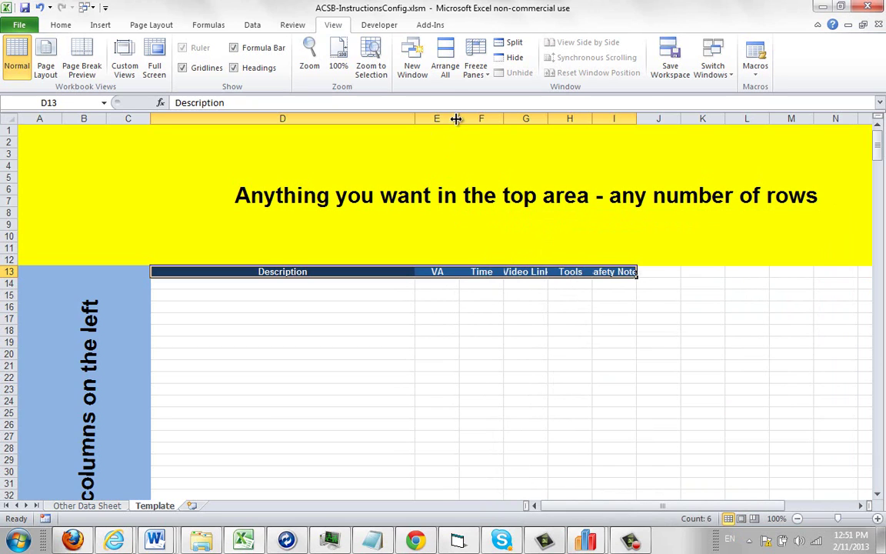
Resize column E for VA and widen column I so Safety Notes fits
{"action": "left_click_drag", "start_coordinate": [456, 118], "coordinate": [734, 123]}
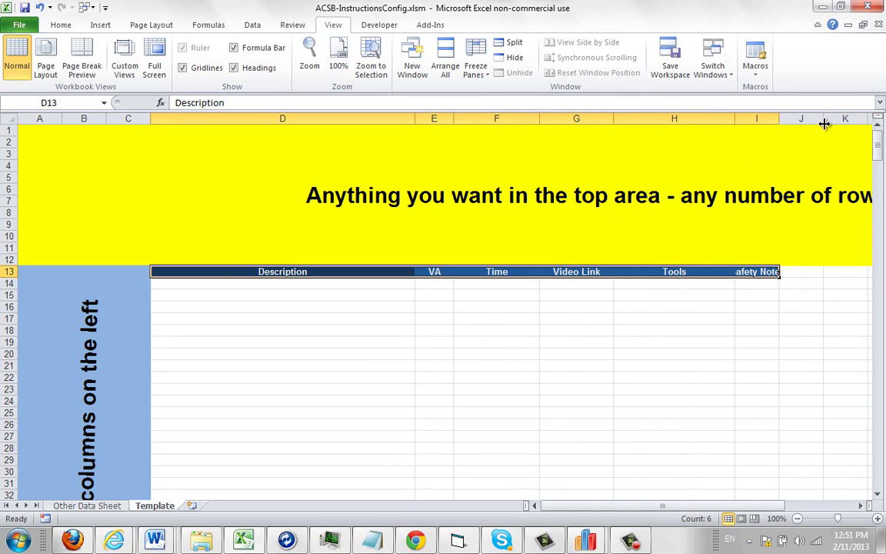
{"action": "left_click_drag", "start_coordinate": [779, 119], "coordinate": [853, 120]}
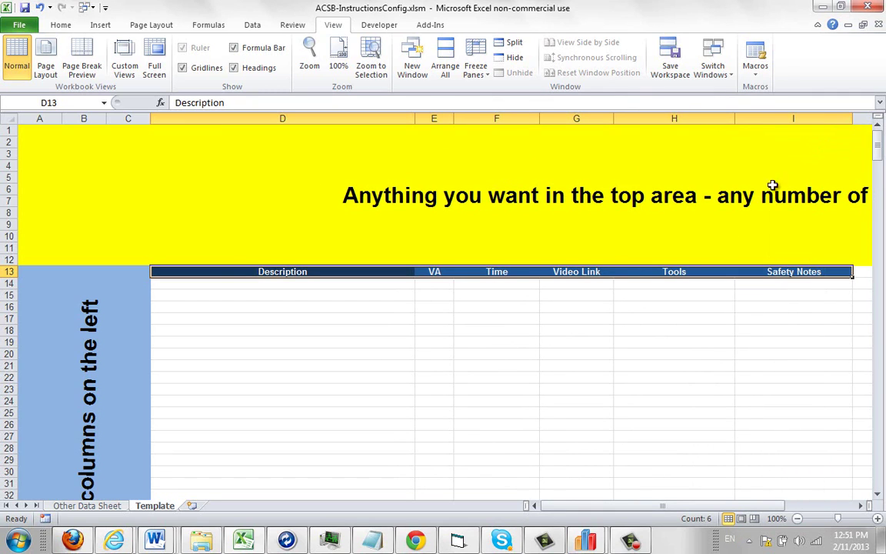
{"action": "left_click", "coordinate": [381, 400]}
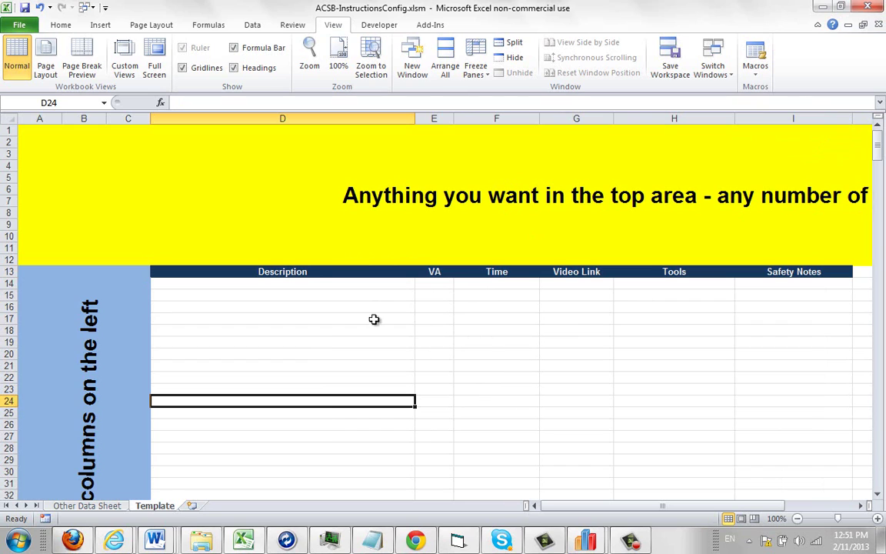
Place Data.Description in D14 and Data.ValueAdded in E14
{"action": "left_click", "coordinate": [290, 283]}
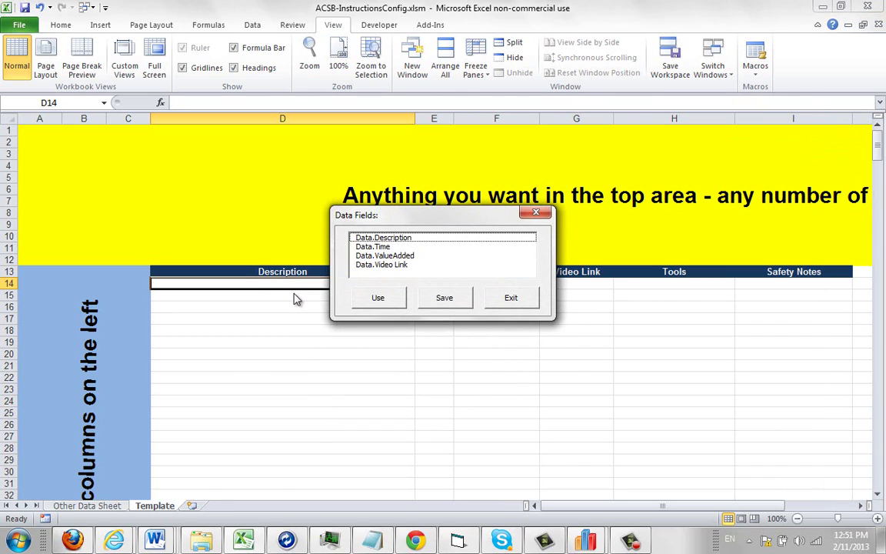
{"action": "left_click_drag", "start_coordinate": [417, 220], "coordinate": [494, 331]}
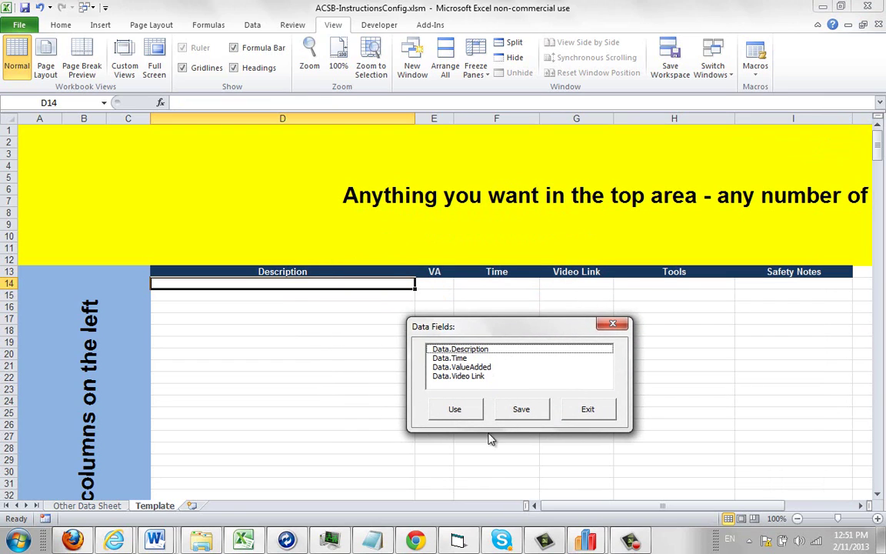
{"action": "left_click", "coordinate": [470, 351]}
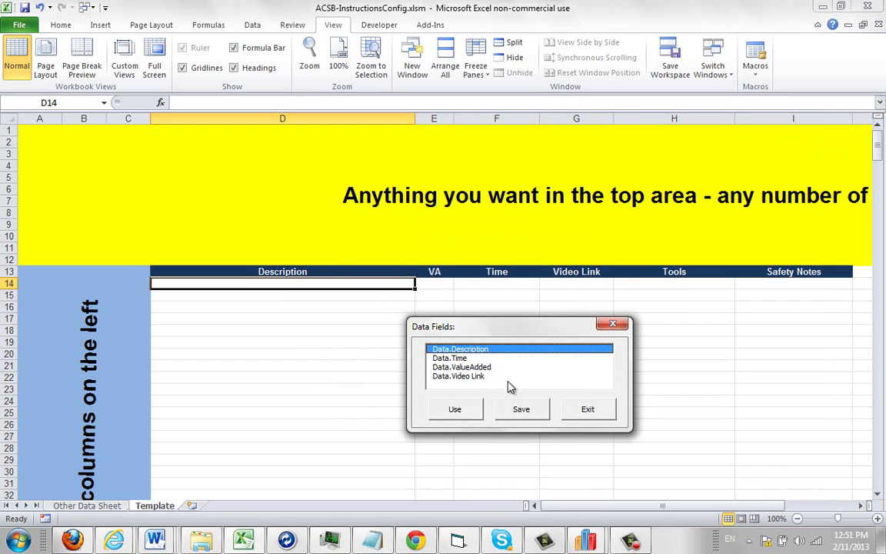
{"action": "left_click", "coordinate": [459, 412]}
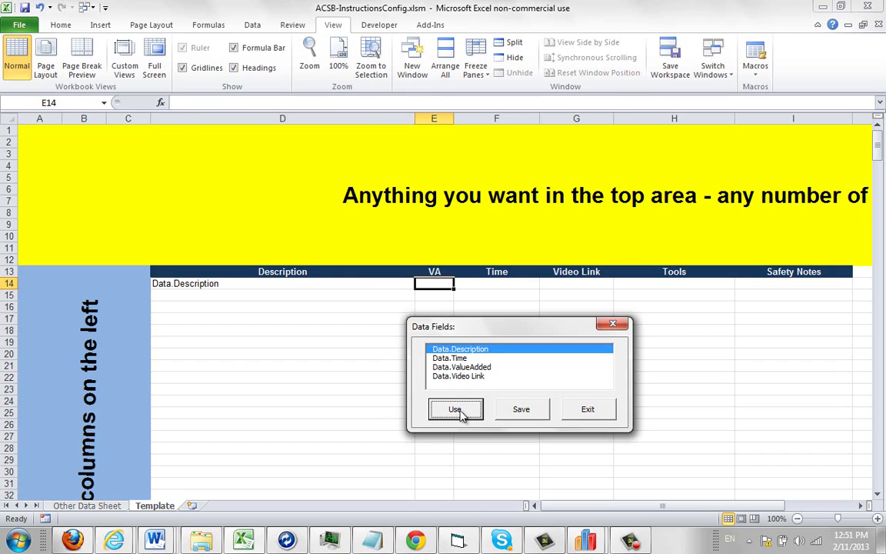
{"action": "left_click", "coordinate": [463, 369]}
{"action": "left_click", "coordinate": [472, 413]}
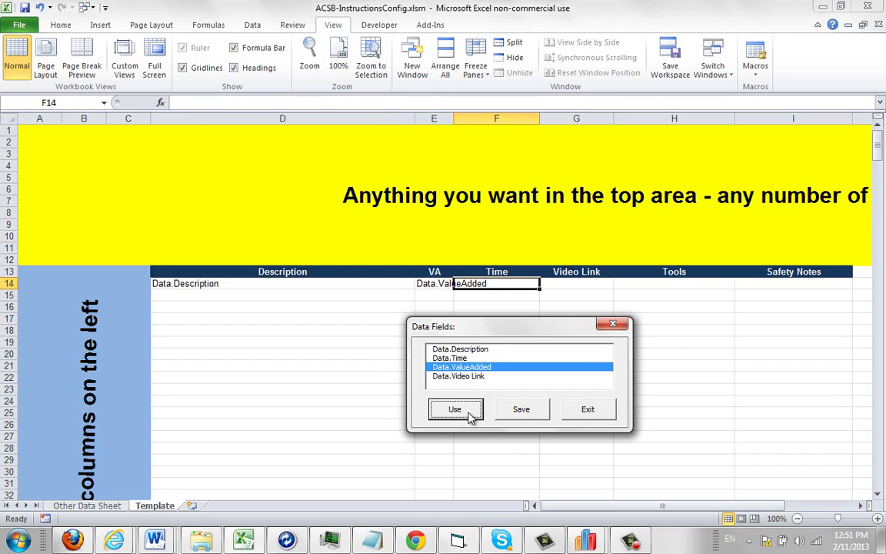
Place Data.Time in F14 and Data.Video Link in G14, then save the field mapping
{"action": "left_click", "coordinate": [460, 358]}
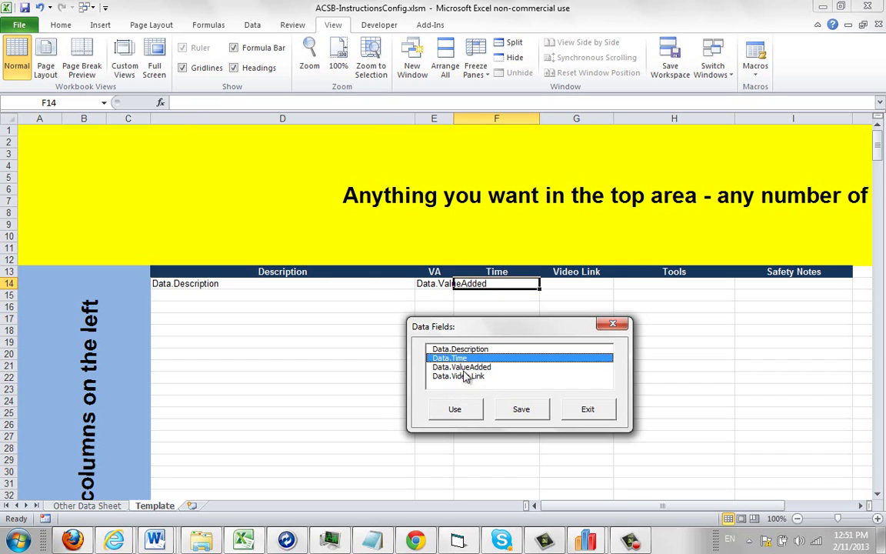
{"action": "left_click", "coordinate": [468, 412]}
{"action": "left_click", "coordinate": [461, 375]}
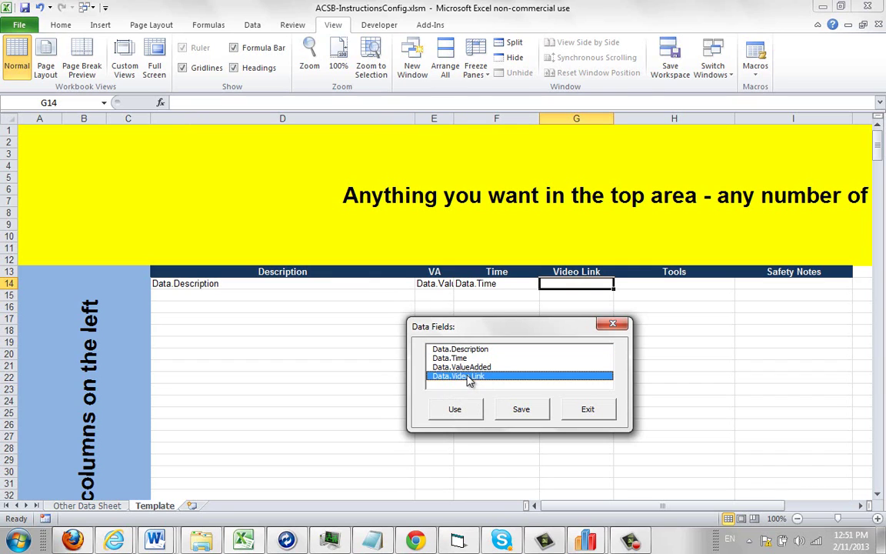
{"action": "left_click", "coordinate": [471, 411]}
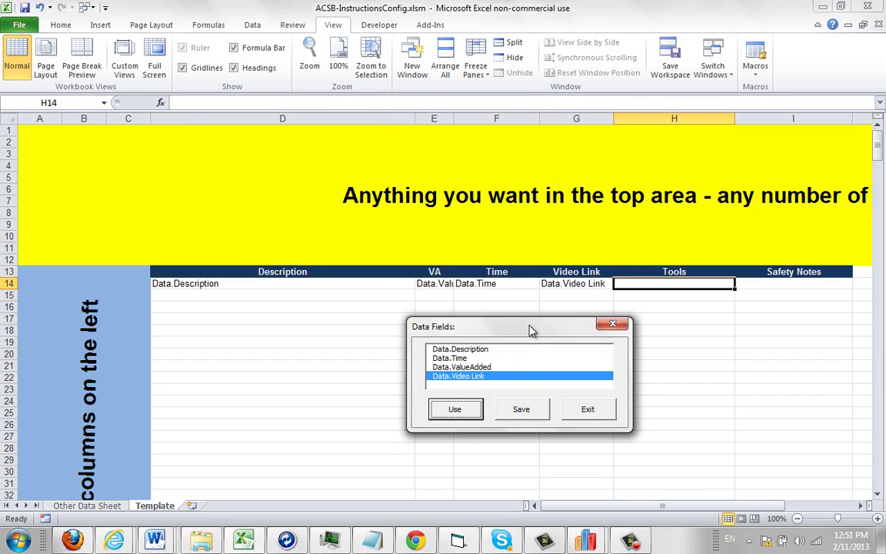
{"action": "left_click_drag", "start_coordinate": [531, 330], "coordinate": [573, 336]}
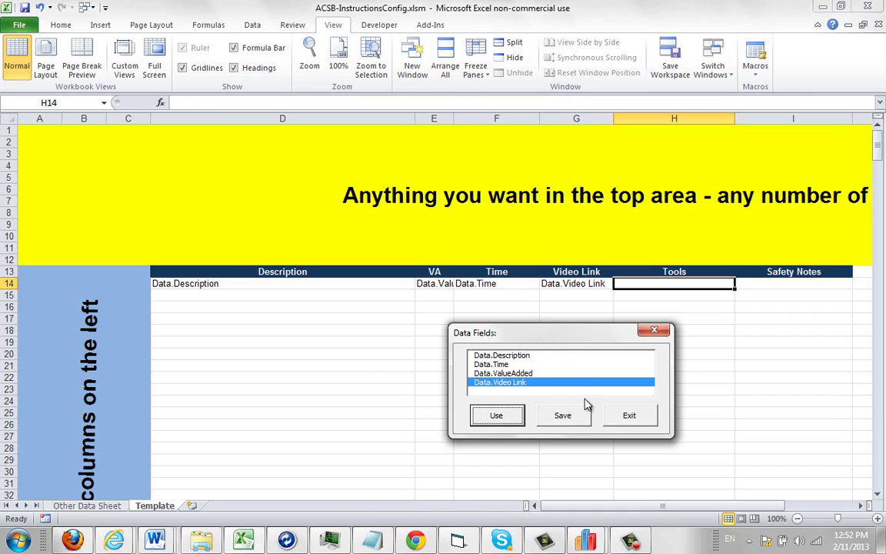
{"action": "left_click", "coordinate": [572, 419]}
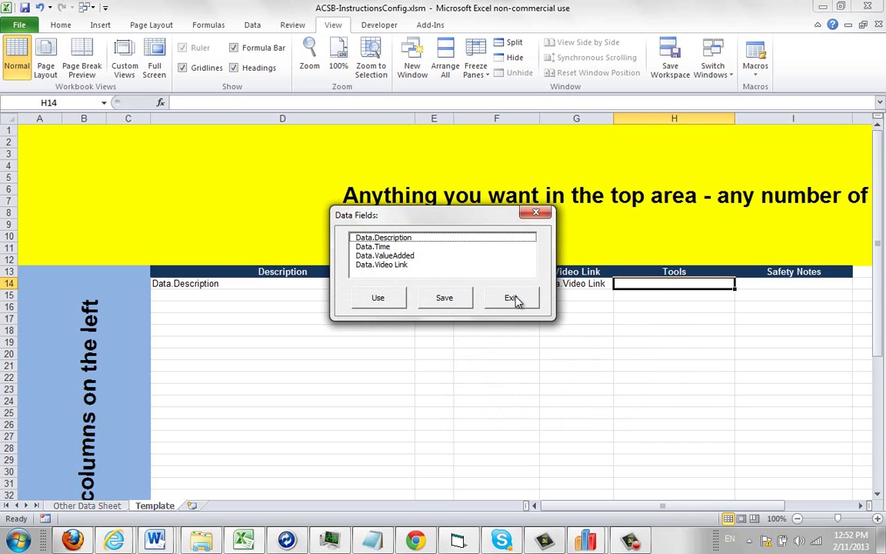
{"action": "left_click", "coordinate": [512, 299]}
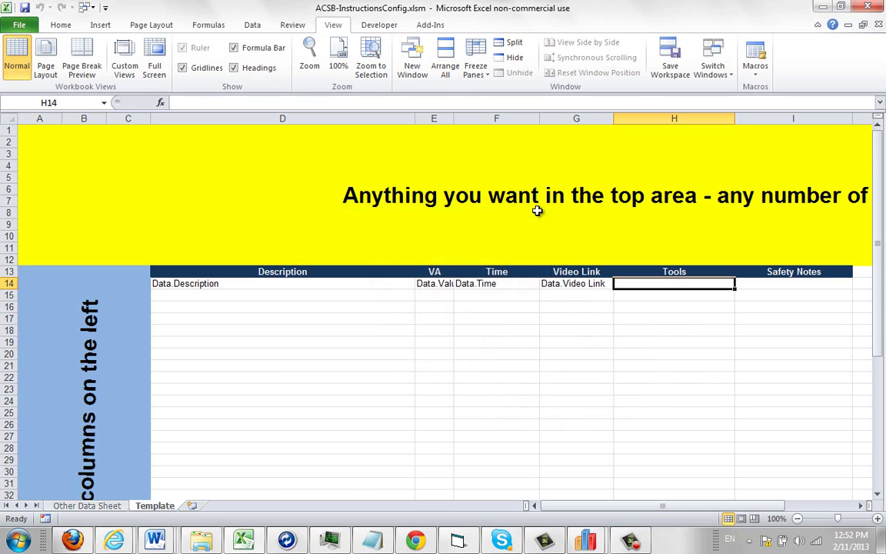
Check ACSB-InstructionsConfig.xlsm and ACSB-Instructions.cfg in Templates, then minimize the folder window
{"action": "left_click", "coordinate": [202, 539]}
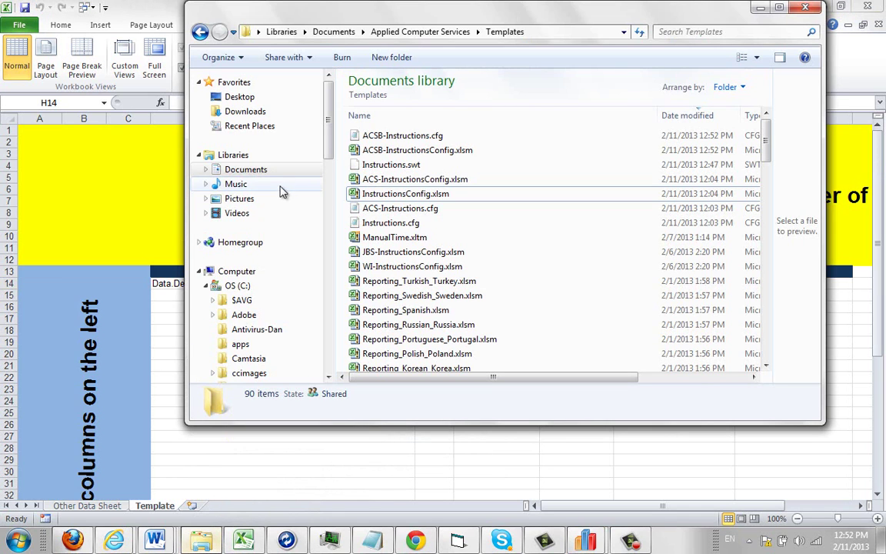
{"action": "left_click", "coordinate": [398, 138]}
{"action": "left_click", "coordinate": [405, 151]}
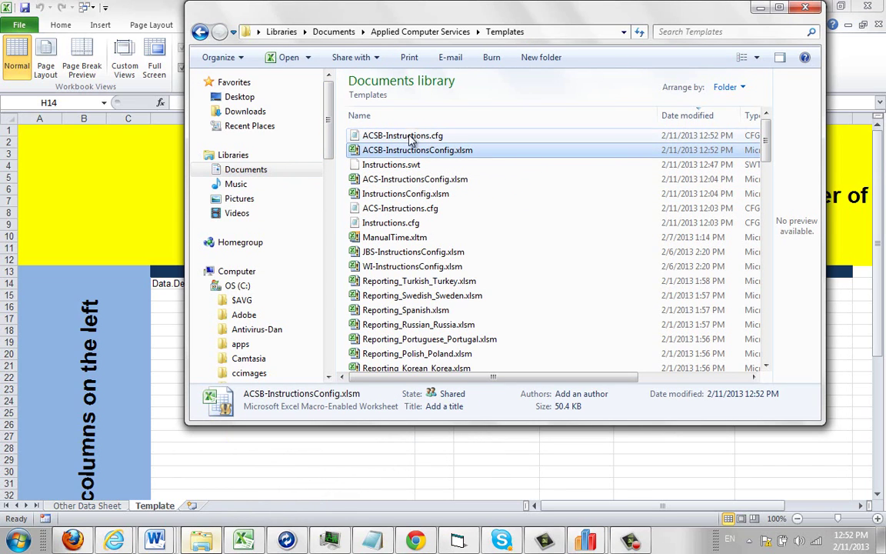
{"action": "left_click", "coordinate": [413, 138]}
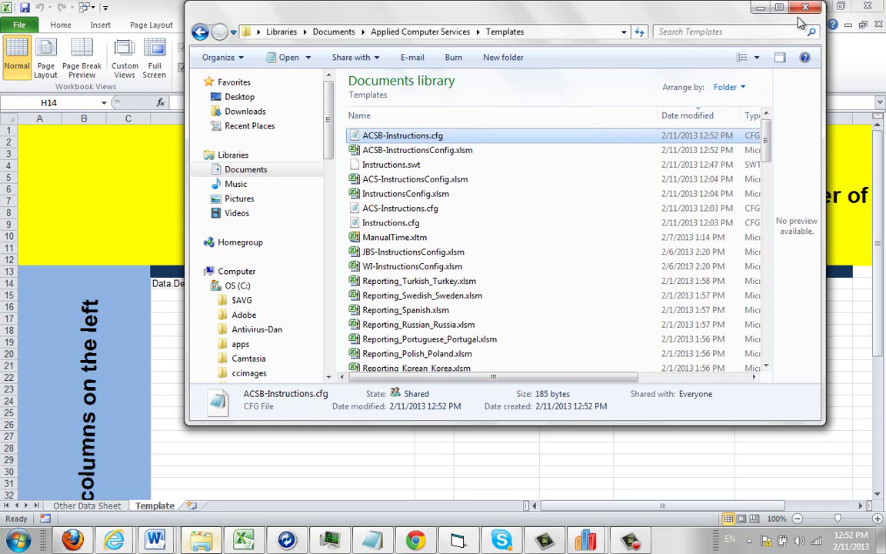
{"action": "left_click", "coordinate": [760, 10]}
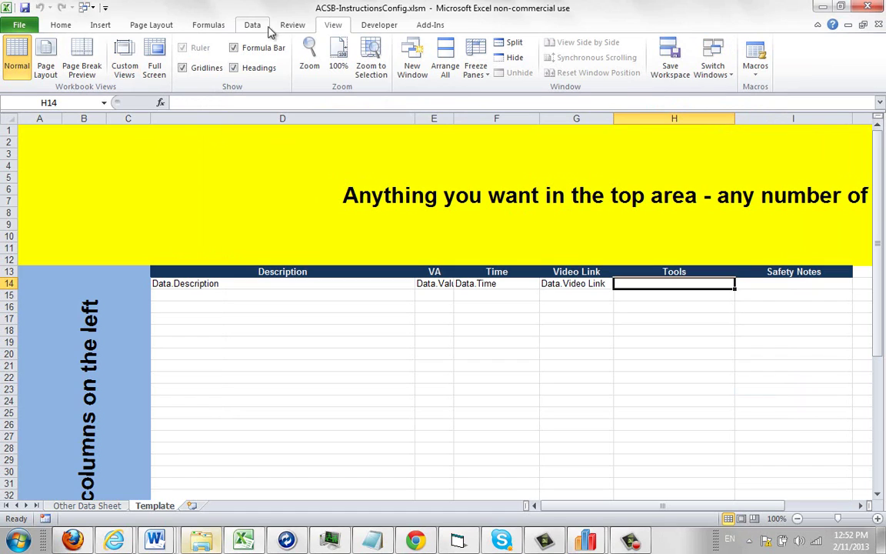
Close the configuration workbook and dismiss the Options window with default settings
{"action": "left_click", "coordinate": [19, 26]}
{"action": "left_click", "coordinate": [38, 105]}
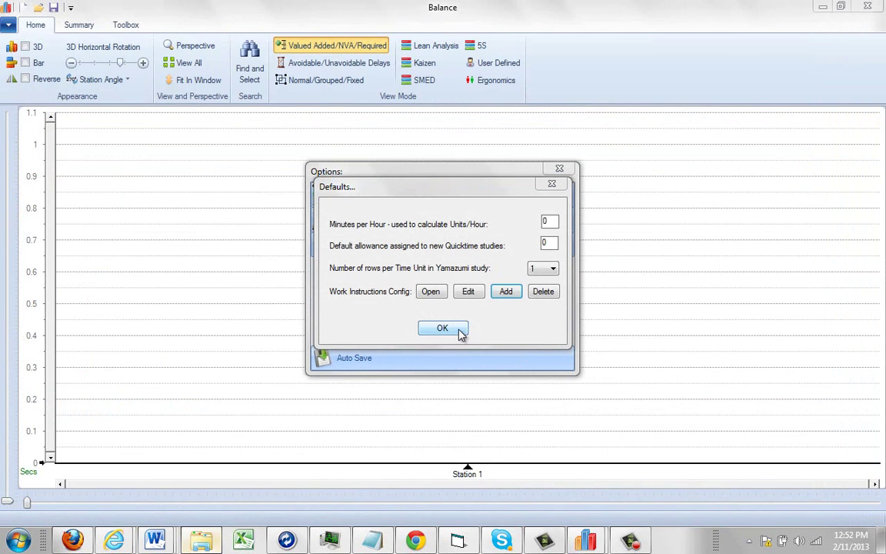
{"action": "left_click", "coordinate": [458, 330]}
{"action": "left_click", "coordinate": [553, 170]}
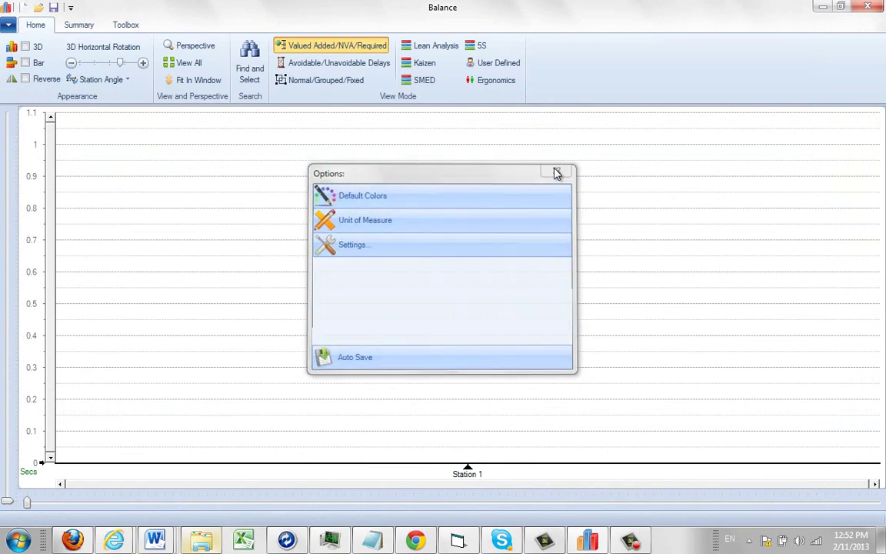
Open the WorkInstructionsDemo-TP_006 balance from Documents > Timer Pro > Work Instructions
{"action": "left_click", "coordinate": [9, 24]}
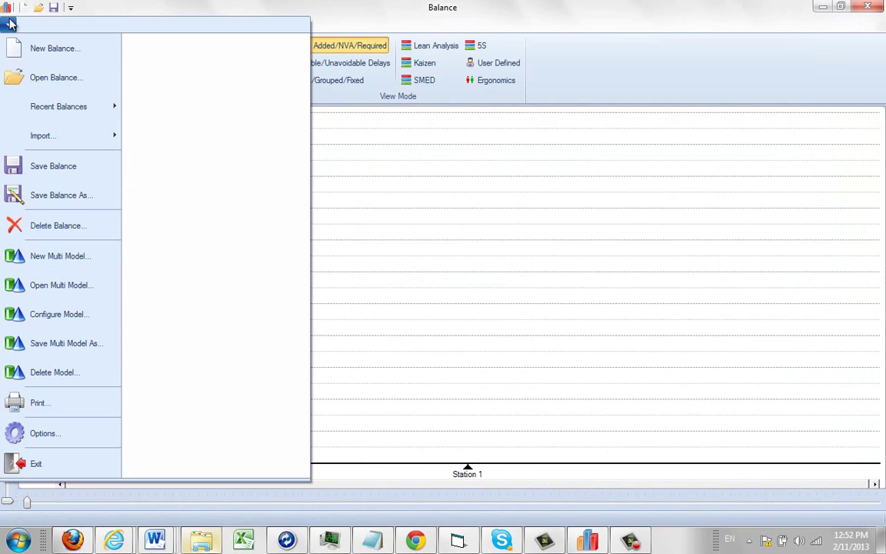
{"action": "left_click", "coordinate": [53, 78]}
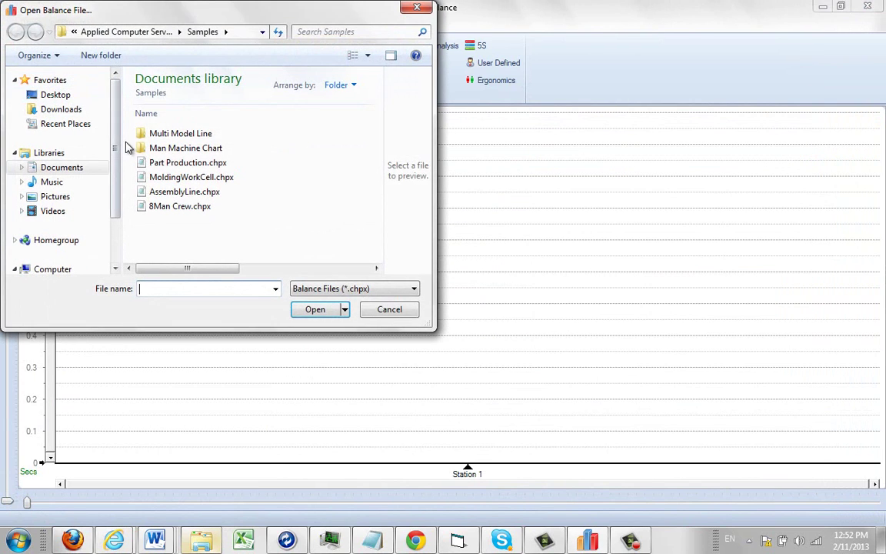
{"action": "left_click", "coordinate": [74, 168]}
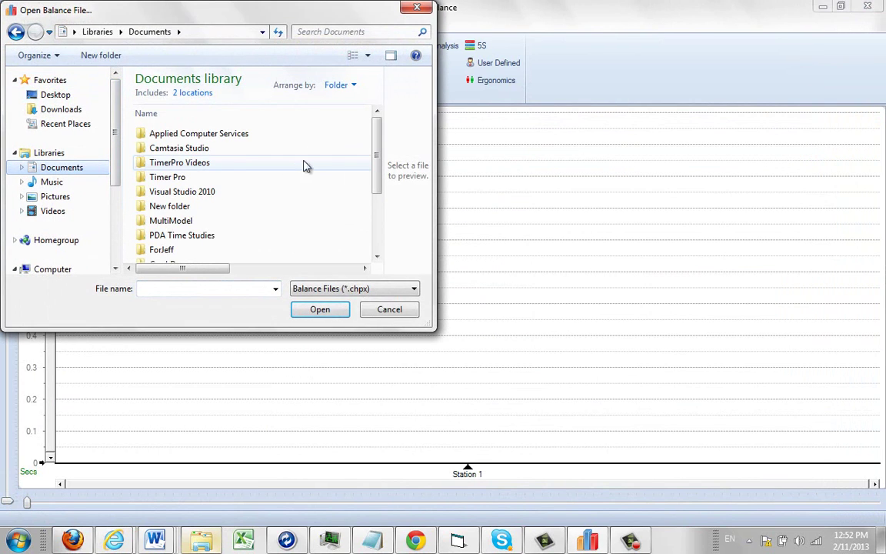
{"action": "left_click_drag", "start_coordinate": [376, 148], "coordinate": [373, 185]}
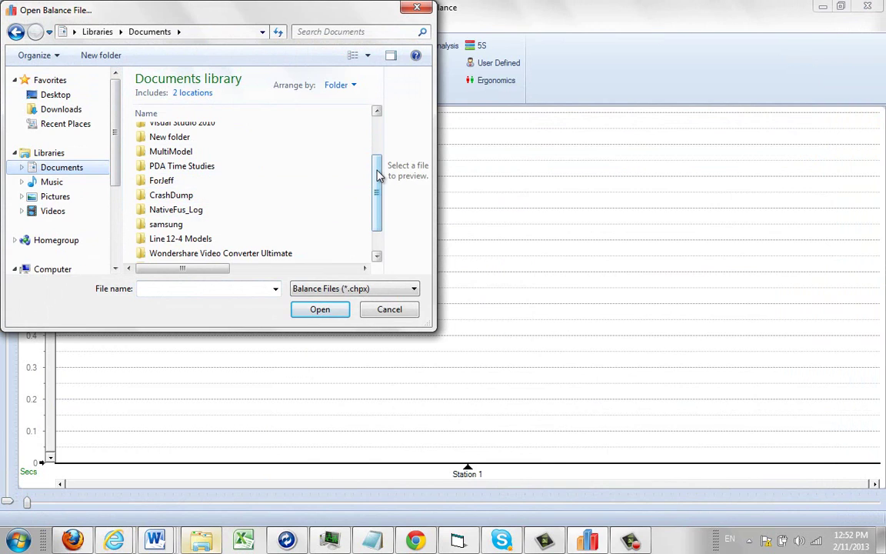
{"action": "left_click_drag", "start_coordinate": [376, 174], "coordinate": [377, 136]}
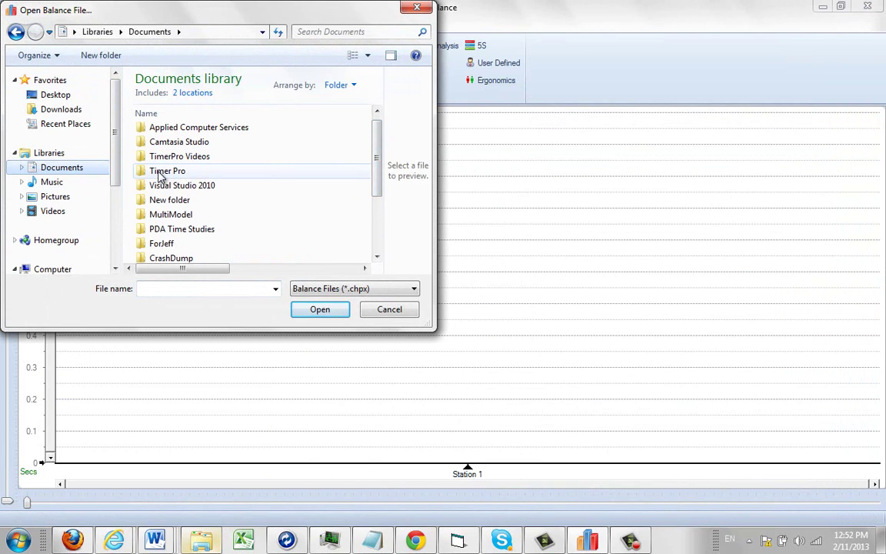
{"action": "double_click", "coordinate": [160, 172]}
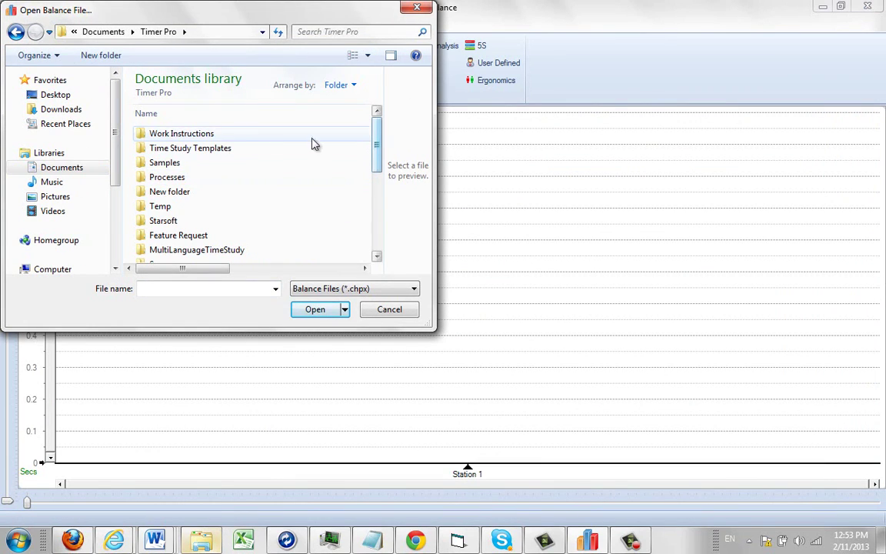
{"action": "double_click", "coordinate": [209, 137]}
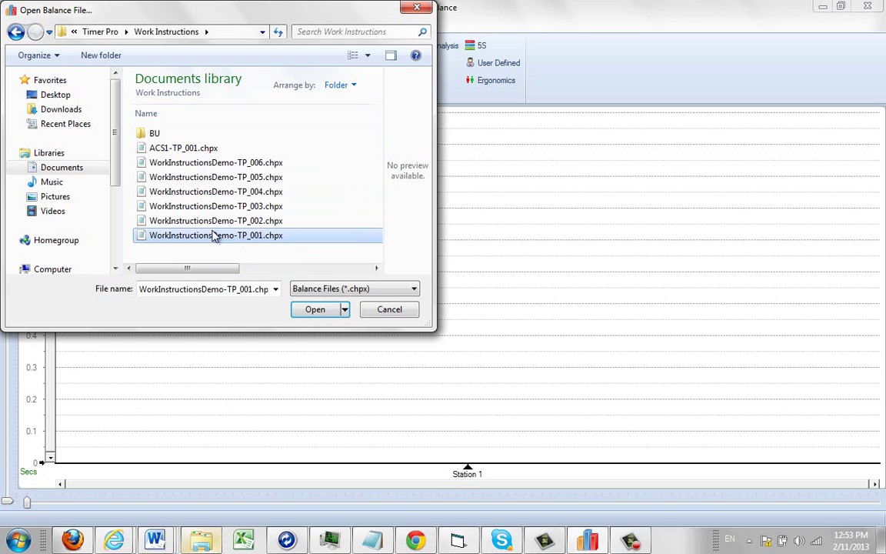
{"action": "left_click", "coordinate": [231, 162]}
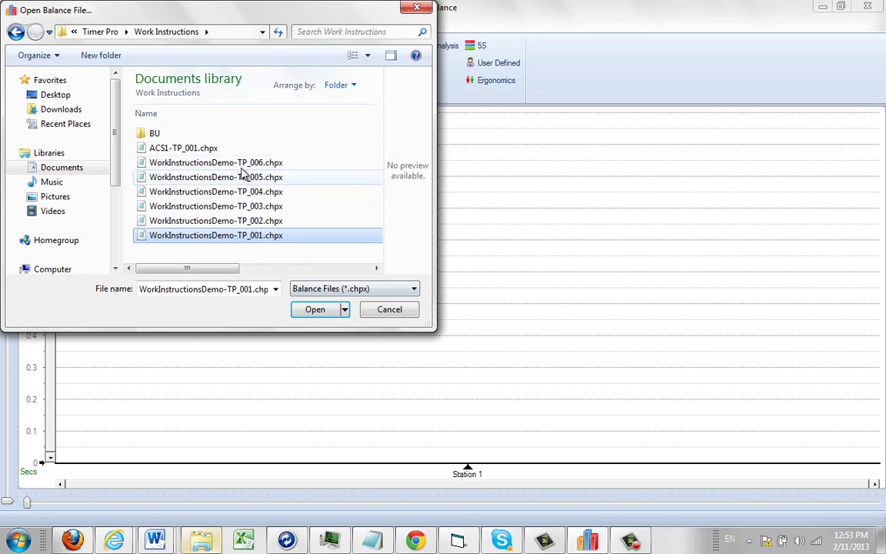
{"action": "left_click", "coordinate": [320, 308]}
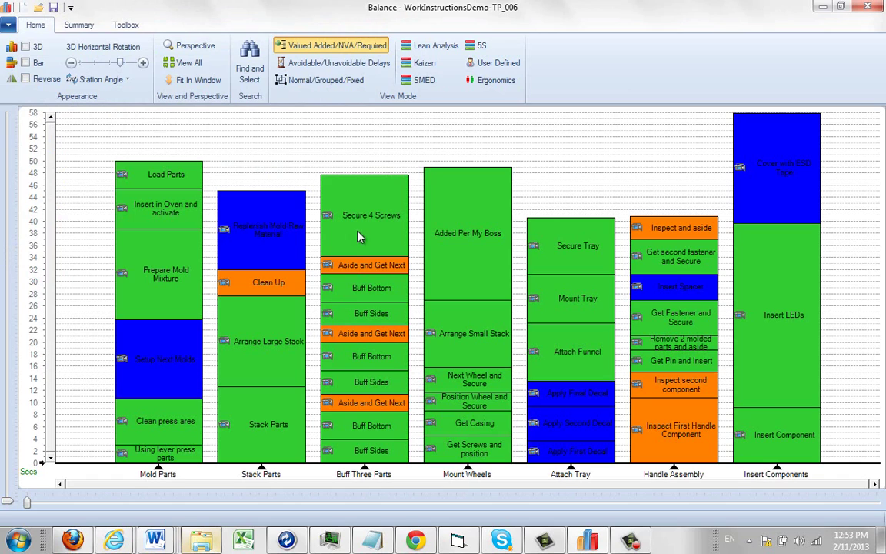
Choose ACS Breakdown Sheet work instructions with ACSBreakdown1 as the export file name
{"action": "mouse_move", "coordinate": [359, 228]}
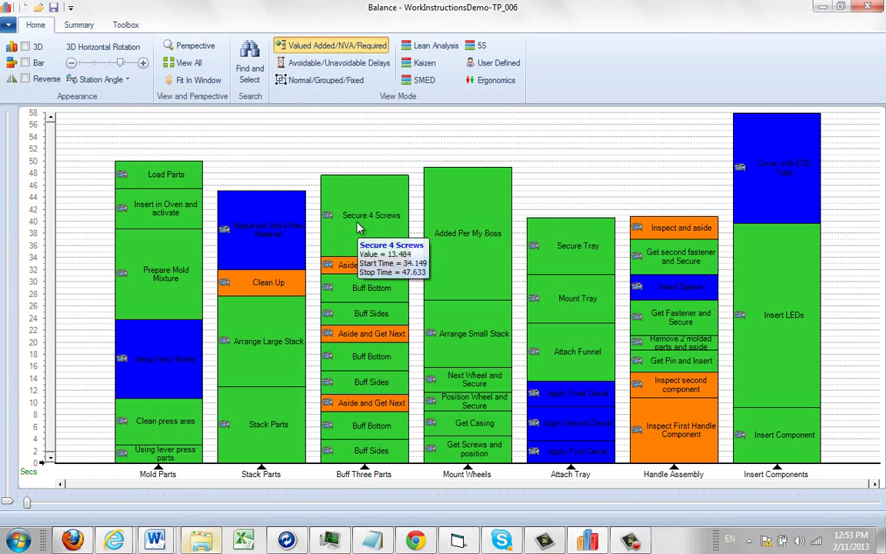
{"action": "left_click", "coordinate": [79, 25]}
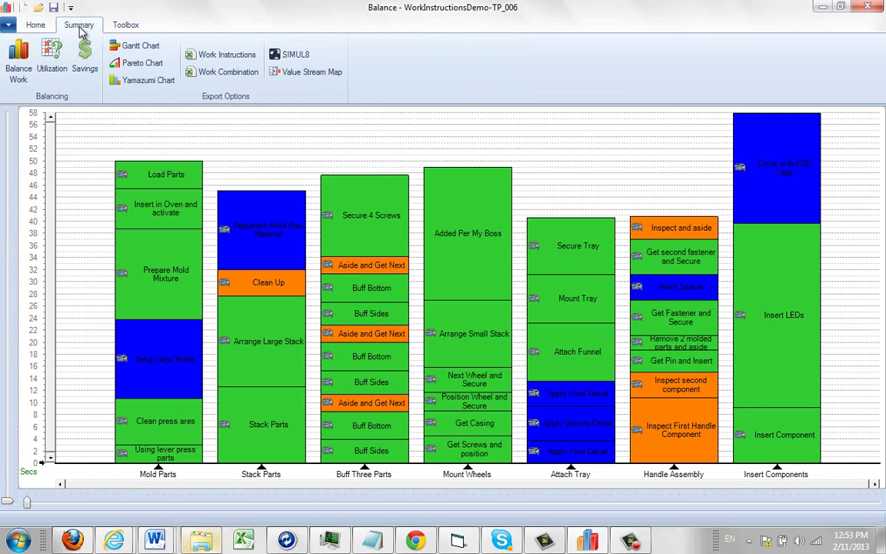
{"action": "left_click", "coordinate": [225, 54]}
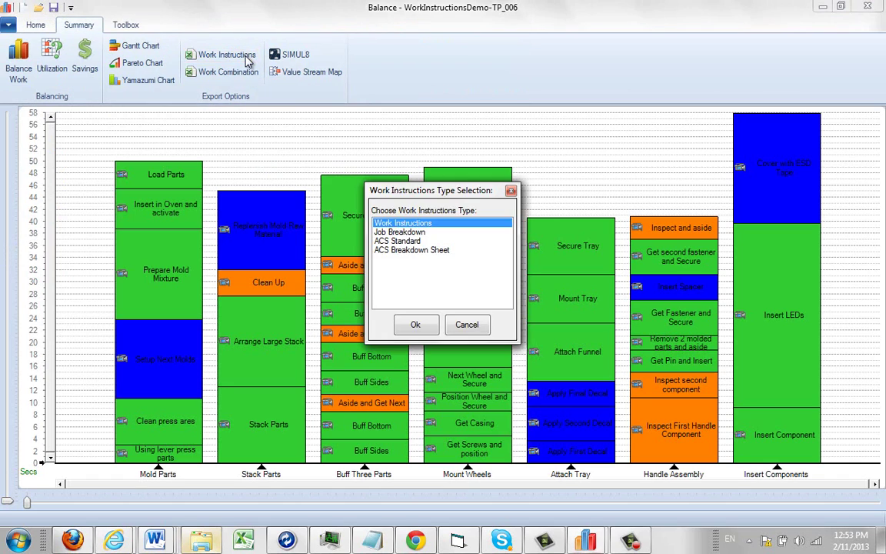
{"action": "left_click", "coordinate": [417, 250]}
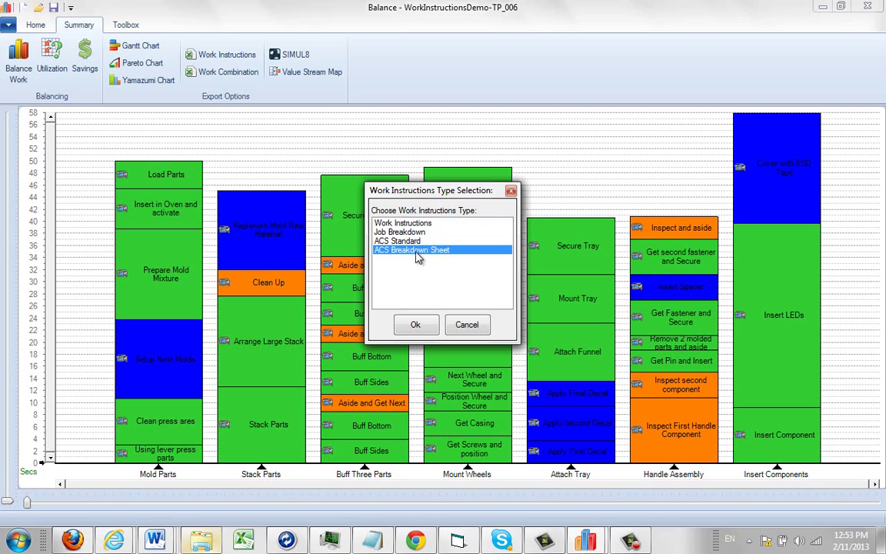
{"action": "left_click", "coordinate": [416, 325]}
{"action": "left_click", "coordinate": [596, 257]}
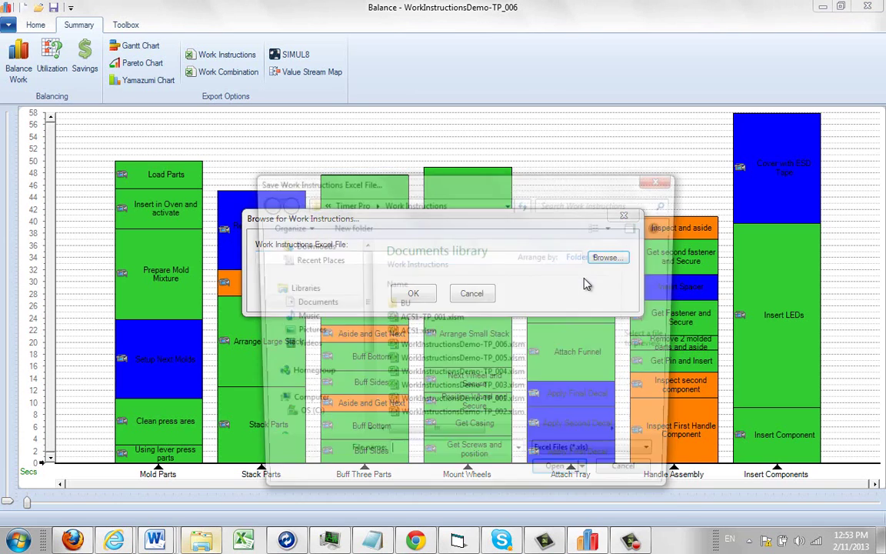
{"action": "type", "text": "A"}
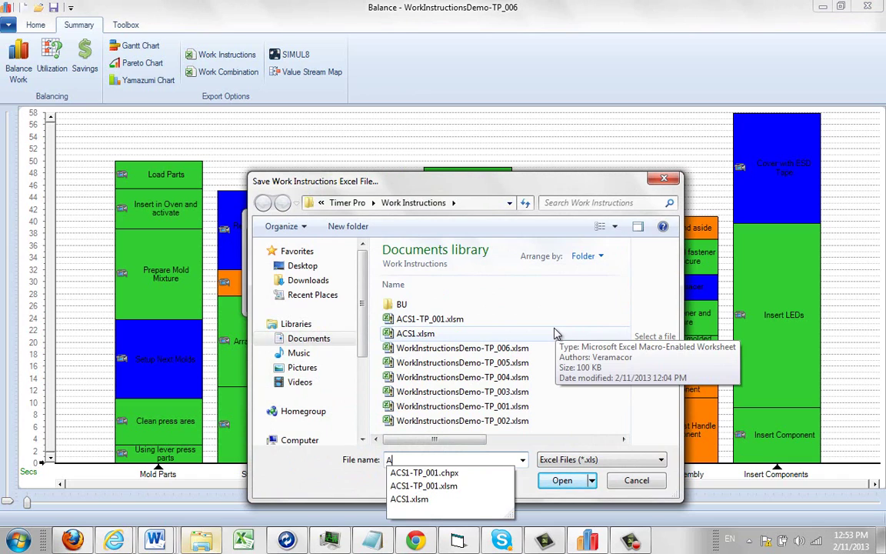
{"action": "type", "text": "CSBreakdown1"}
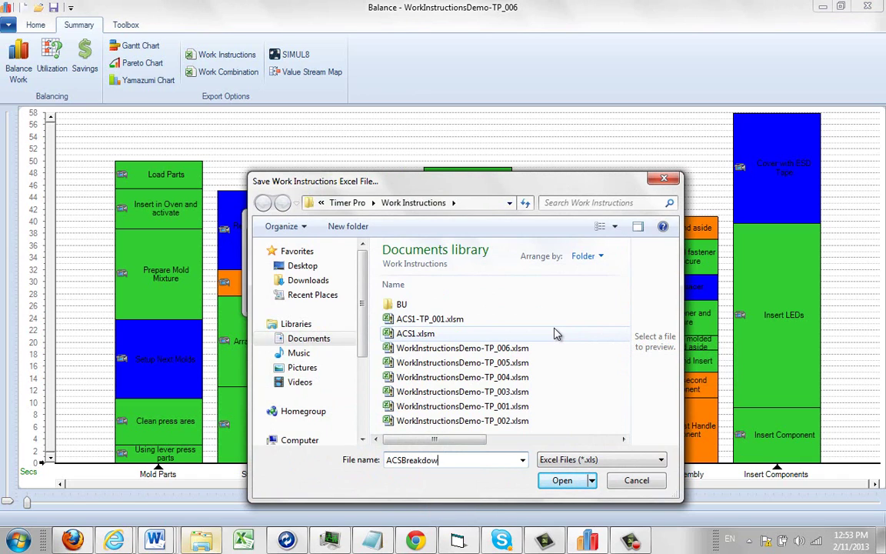
{"action": "left_click", "coordinate": [570, 484]}
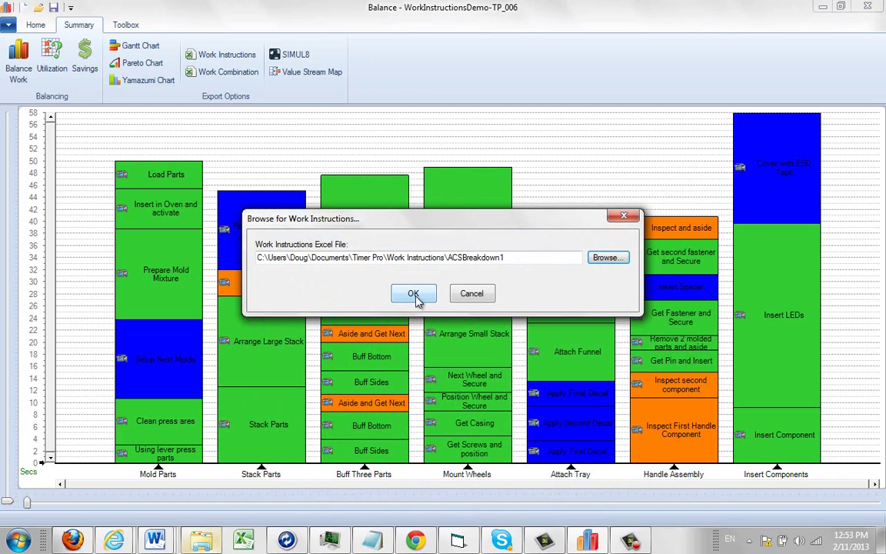
Export to ACSBreakdown1 and review the Attach Tray, Handle Assembly, Insert Components and Mount Wheels sheets
{"action": "left_click", "coordinate": [414, 296]}
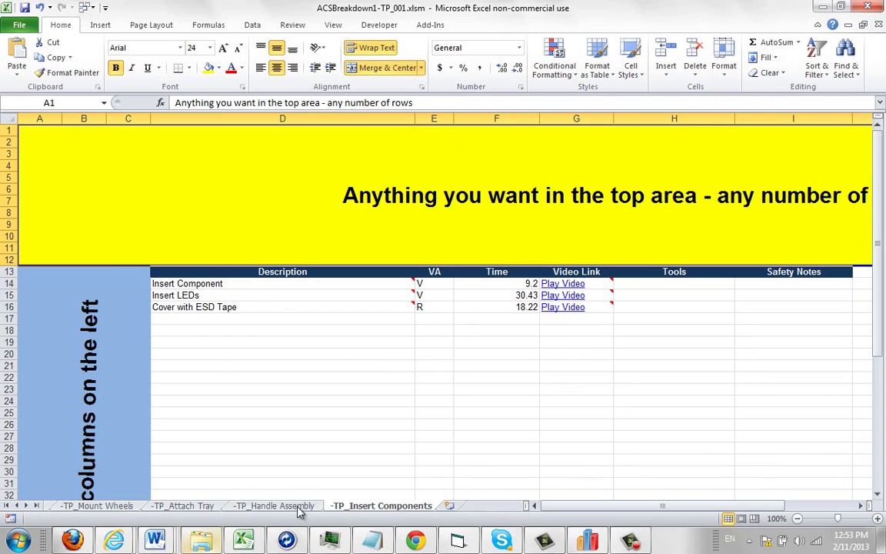
{"action": "left_click", "coordinate": [205, 507]}
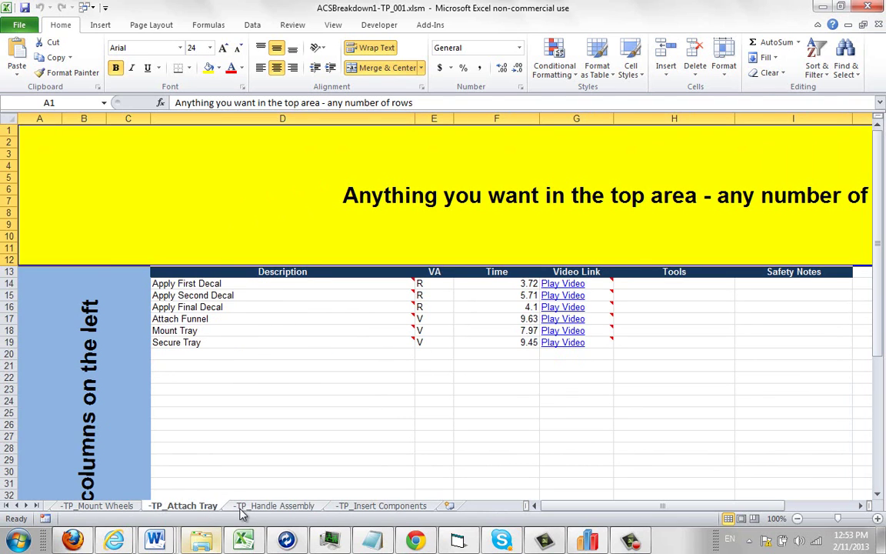
{"action": "left_click", "coordinate": [281, 507]}
{"action": "left_click", "coordinate": [342, 507]}
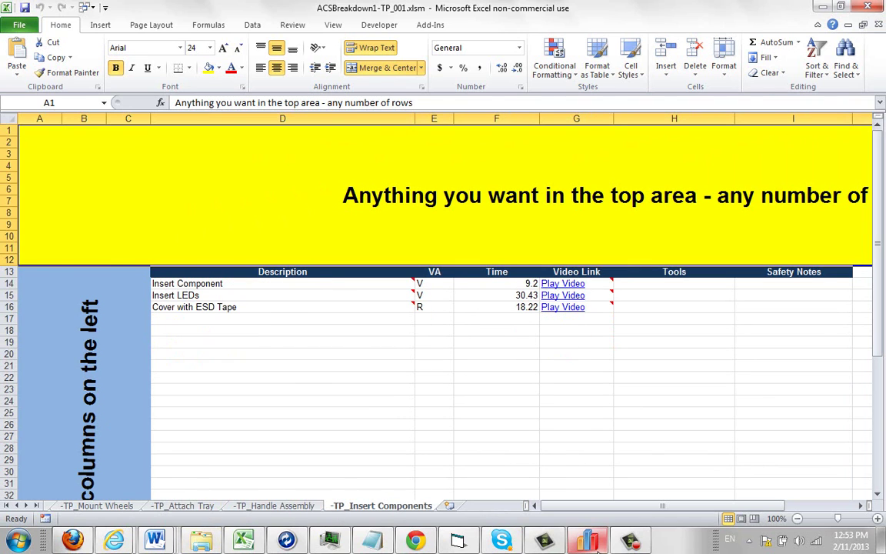
{"action": "left_click", "coordinate": [588, 540]}
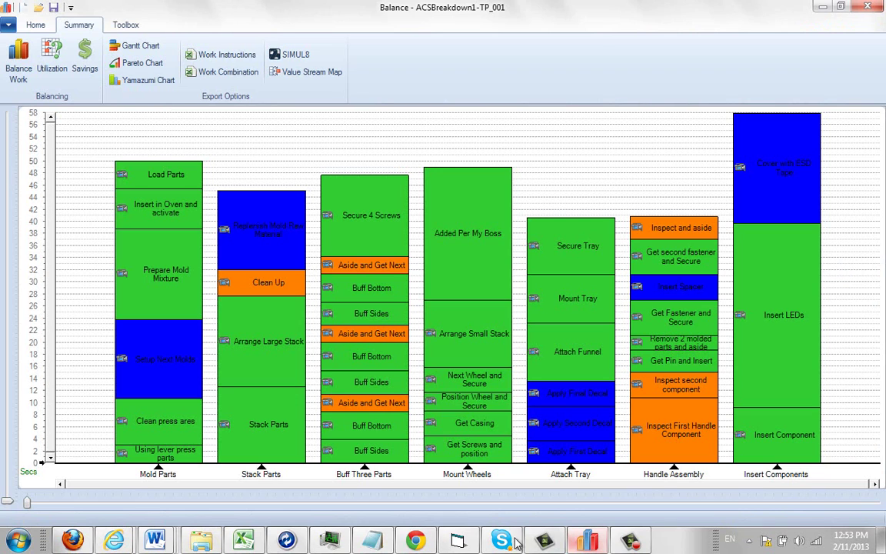
{"action": "left_click", "coordinate": [246, 536]}
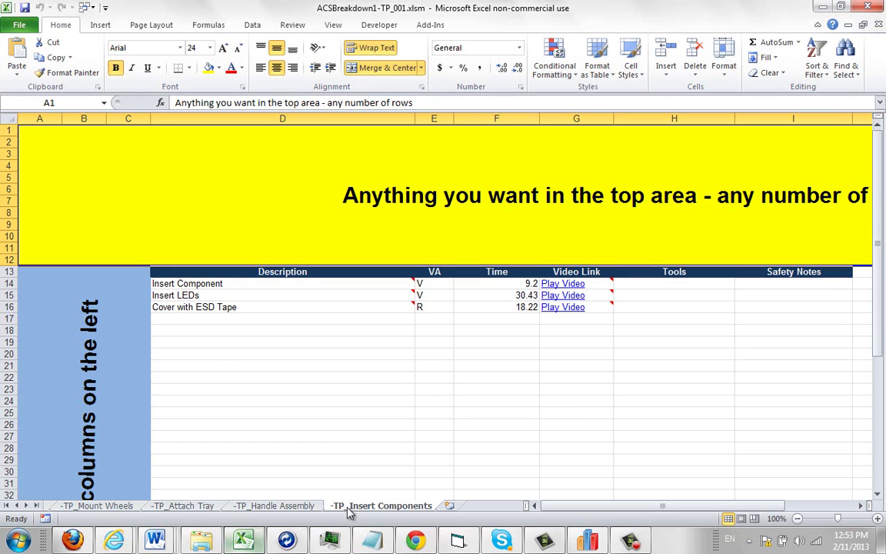
{"action": "left_click", "coordinate": [281, 506]}
{"action": "left_click", "coordinate": [192, 507]}
{"action": "left_click", "coordinate": [100, 506]}
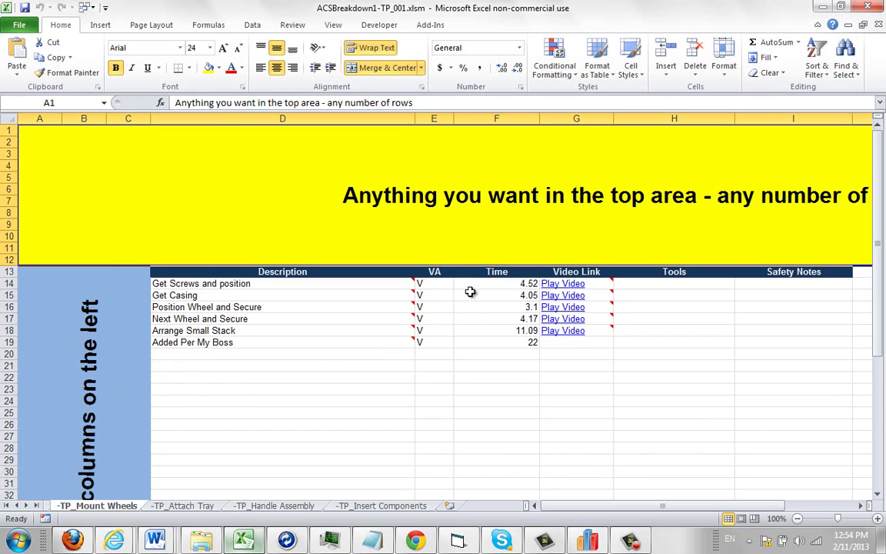
{"action": "mouse_move", "coordinate": [562, 283]}
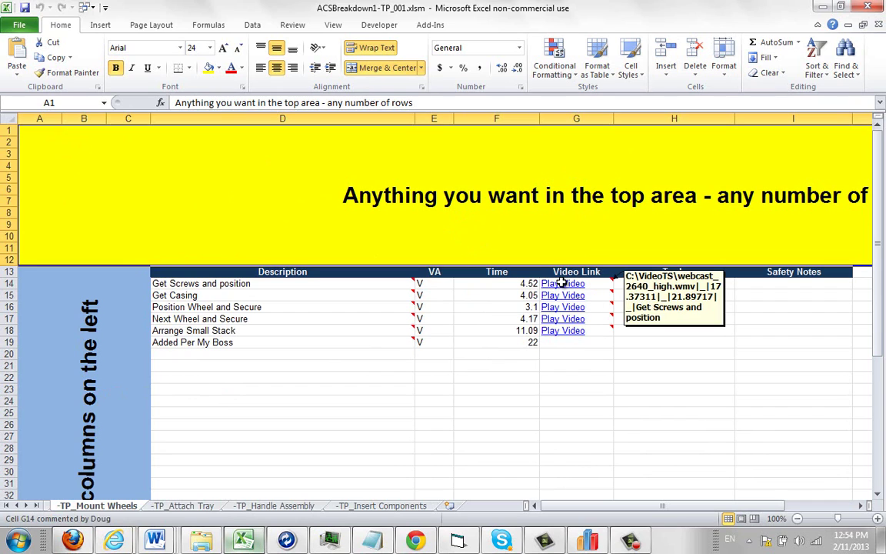